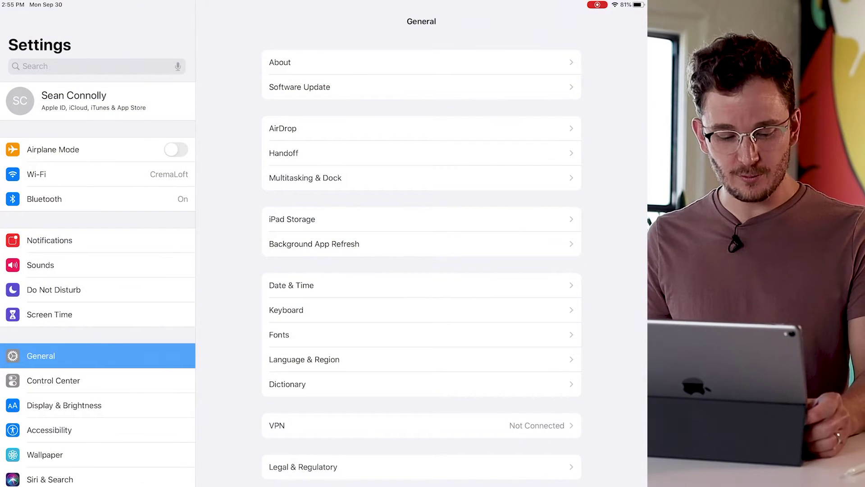
# - Turn on AssistiveTouch under Accessibility > Touch and confirm the MX Anywhere 2S under Pointer Devices
pyautogui.click(49, 430)
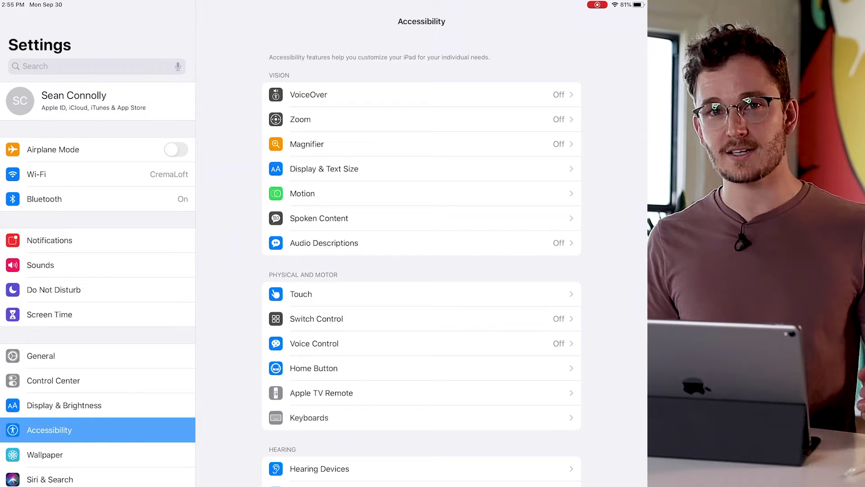
pyautogui.click(301, 294)
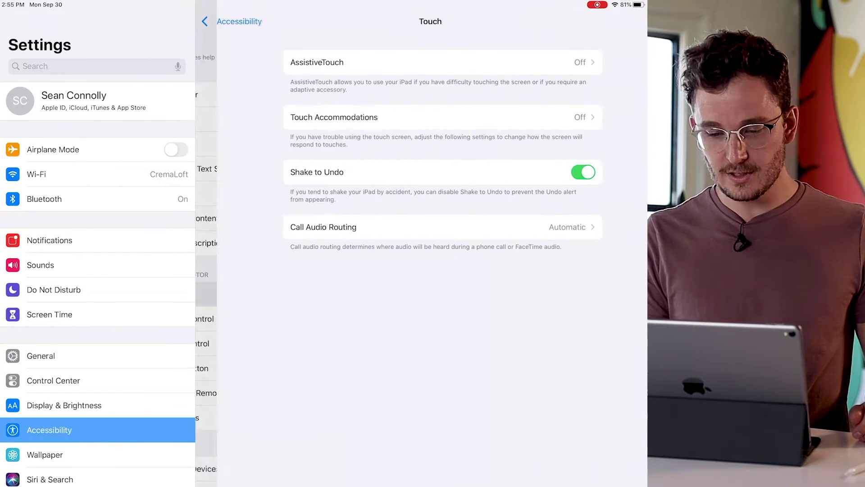
pyautogui.click(301, 62)
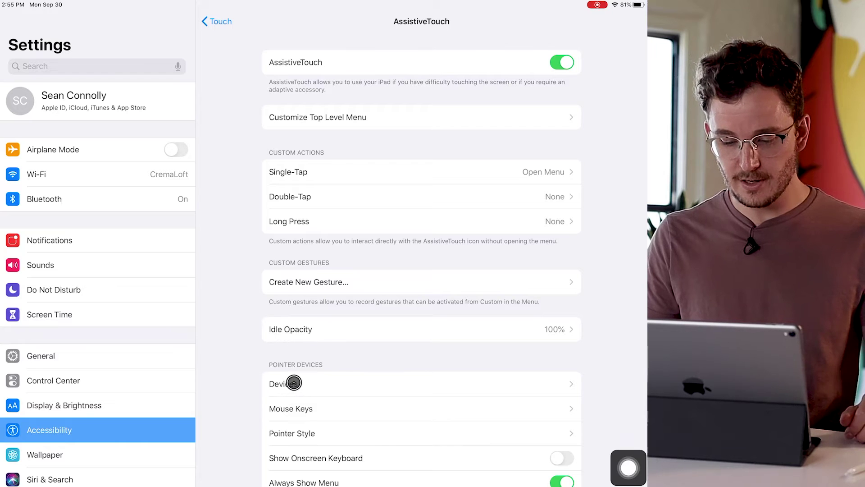
pyautogui.click(317, 383)
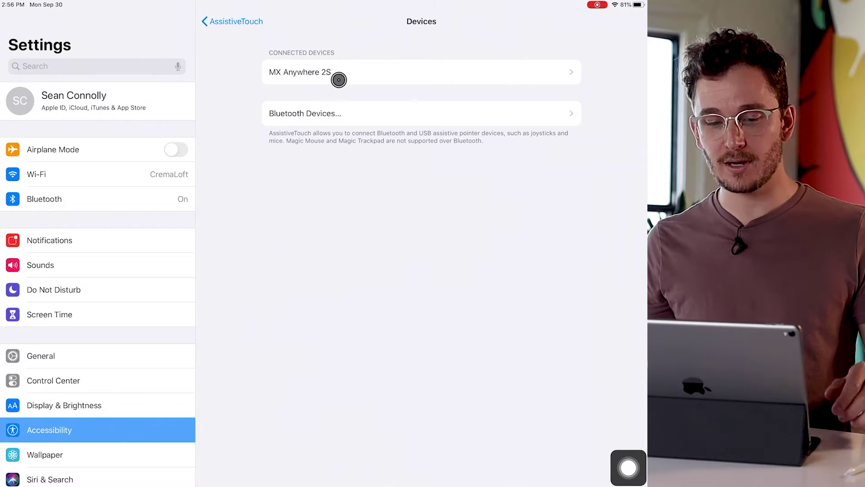
pyautogui.moveTo(213, 347); pyautogui.dragTo(198, 139)
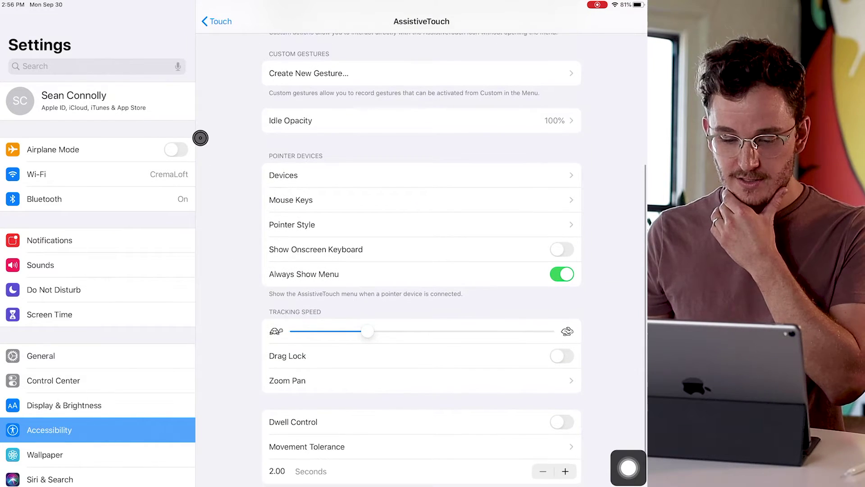
# - Shrink the AssistiveTouch pointer to its smallest size and turn Auto-Hide off
pyautogui.click(313, 229)
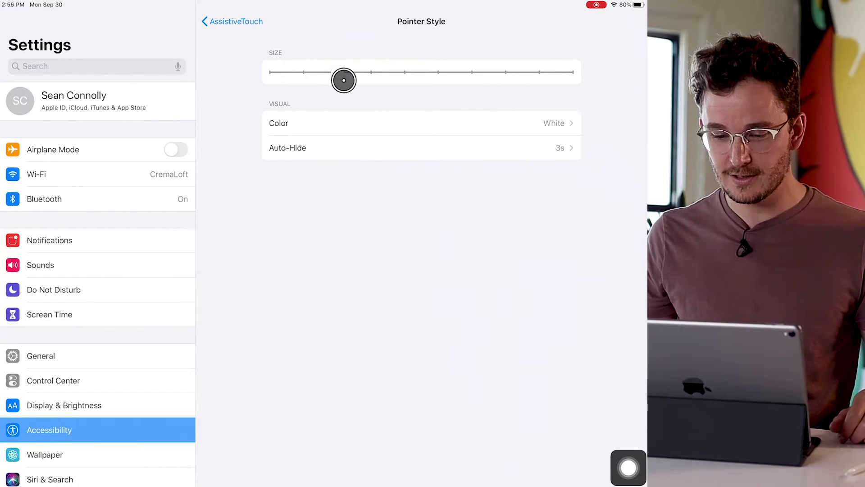
pyautogui.moveTo(576, 68); pyautogui.dragTo(257, 79)
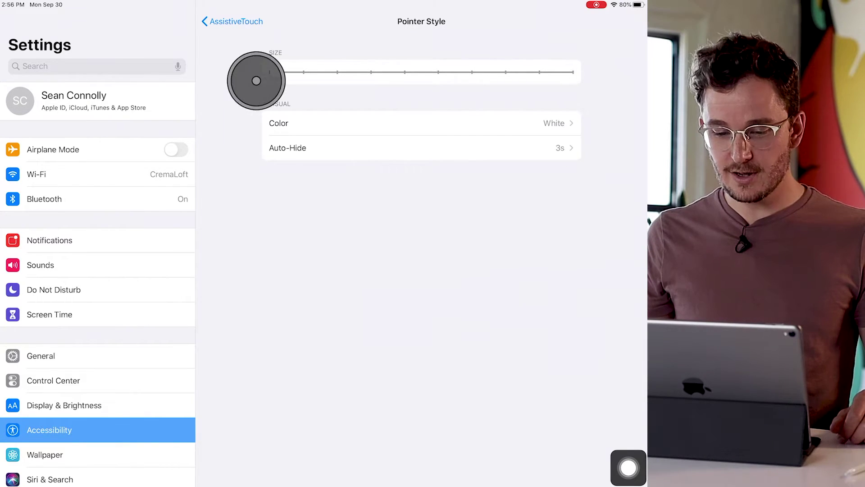
pyautogui.click(524, 148)
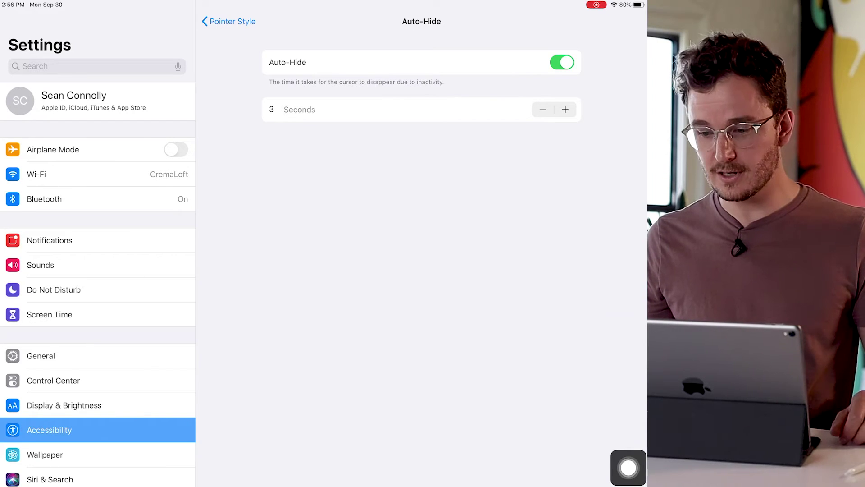
pyautogui.click(561, 64)
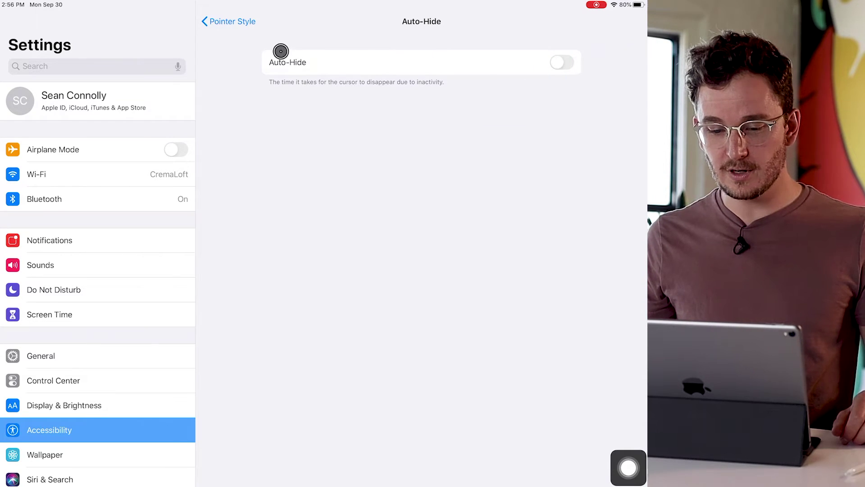
pyautogui.click(226, 20)
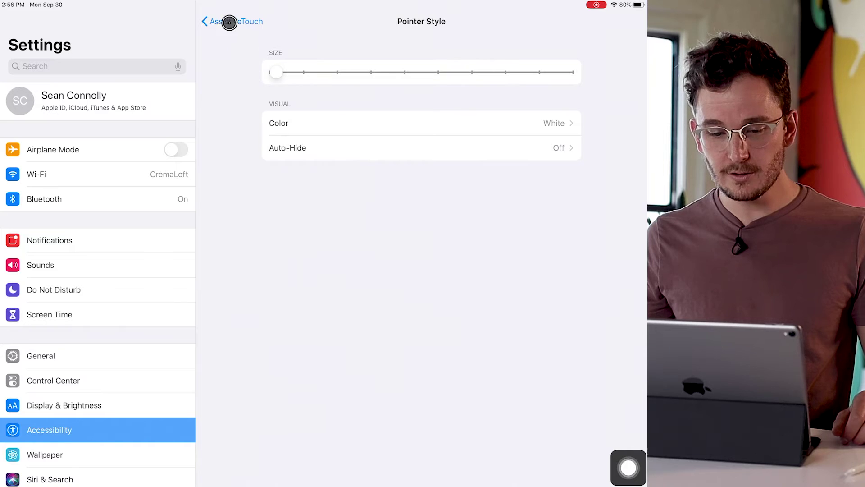
pyautogui.click(230, 23)
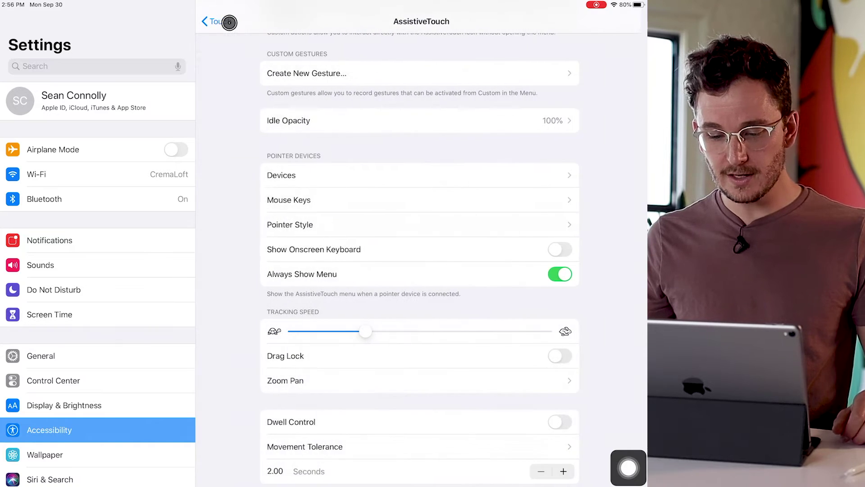
# - Turn off AssistiveTouch's Always Show Menu, then pick Figma's Frame tool in the Untitled draft
pyautogui.click(615, 465)
pyautogui.click(551, 347)
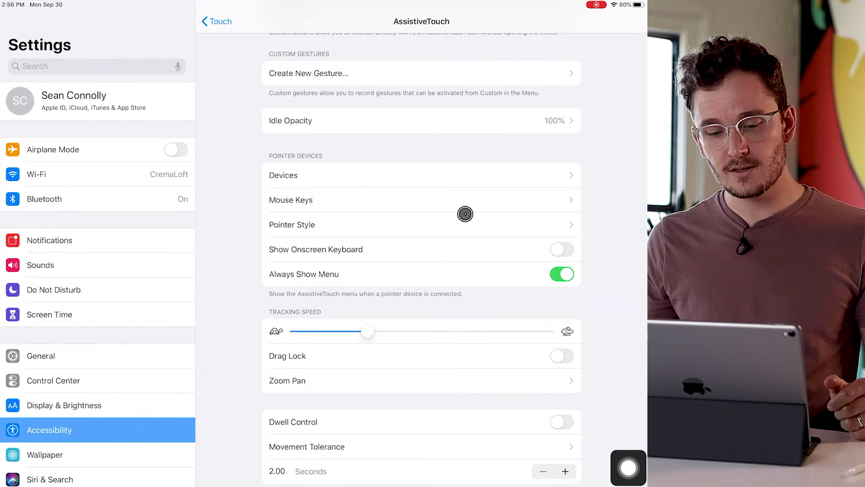
pyautogui.scroll(1, 461, 198)
pyautogui.scroll(-3, 230, 243)
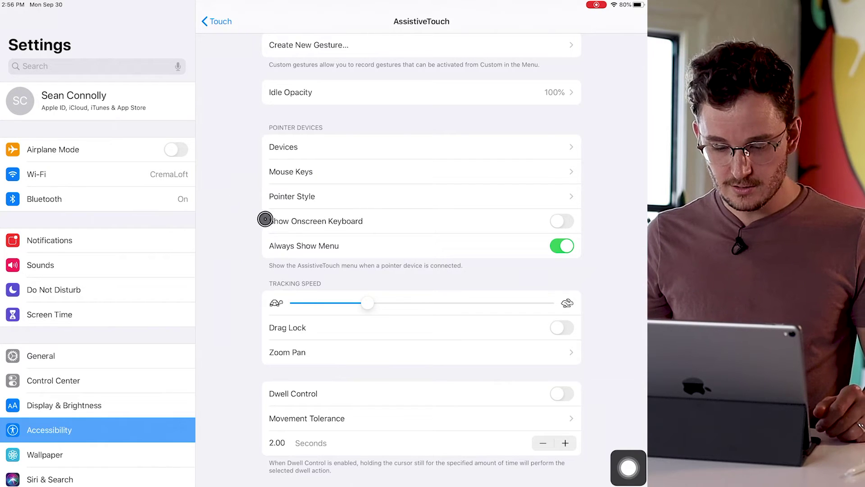
pyautogui.scroll(5, 233, 244)
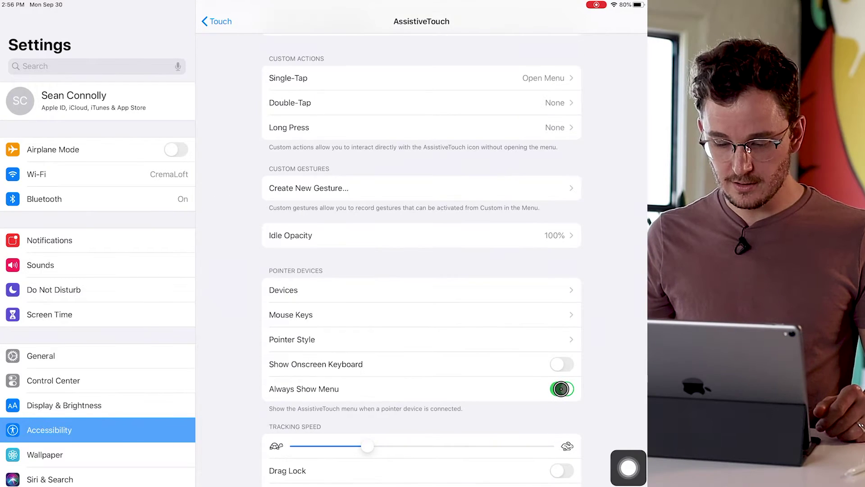
pyautogui.scroll(-2, 561, 388)
pyautogui.scroll(-3, 491, 300)
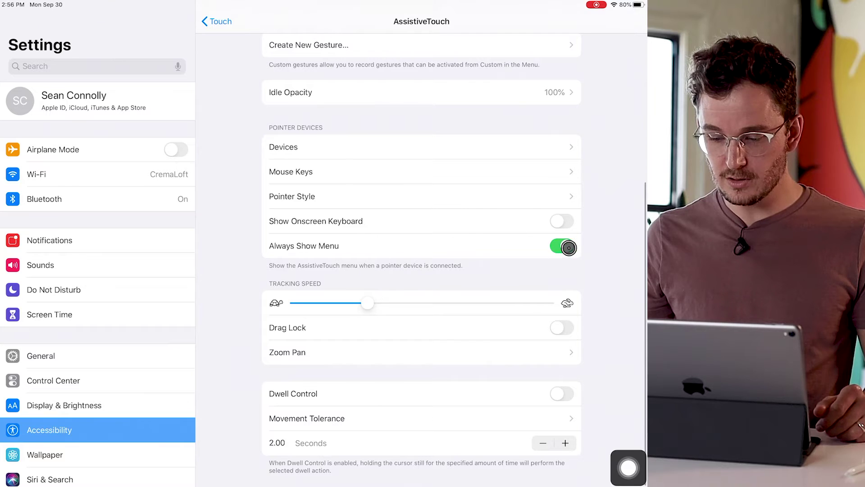
pyautogui.click(569, 247)
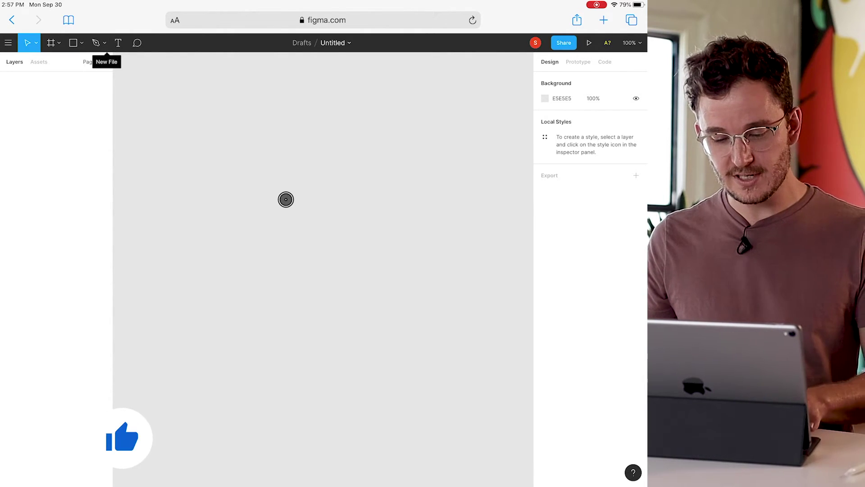
pyautogui.press('f')
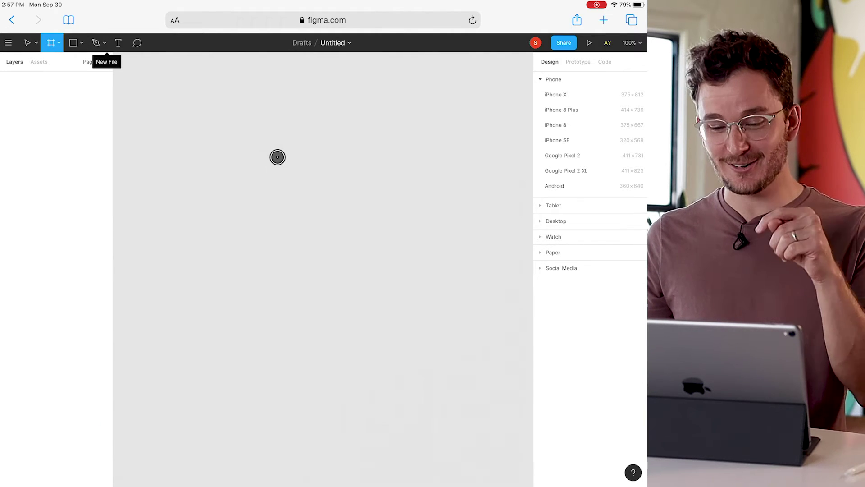
pyautogui.moveTo(277, 157); pyautogui.dragTo(304, 184)
pyautogui.click(336, 184)
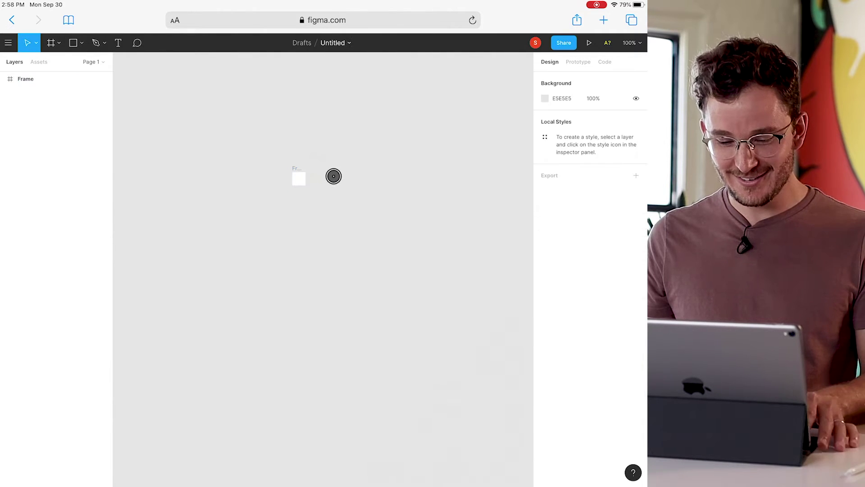
pyautogui.scroll(3, 299, 171)
pyautogui.scroll(5, 300, 169)
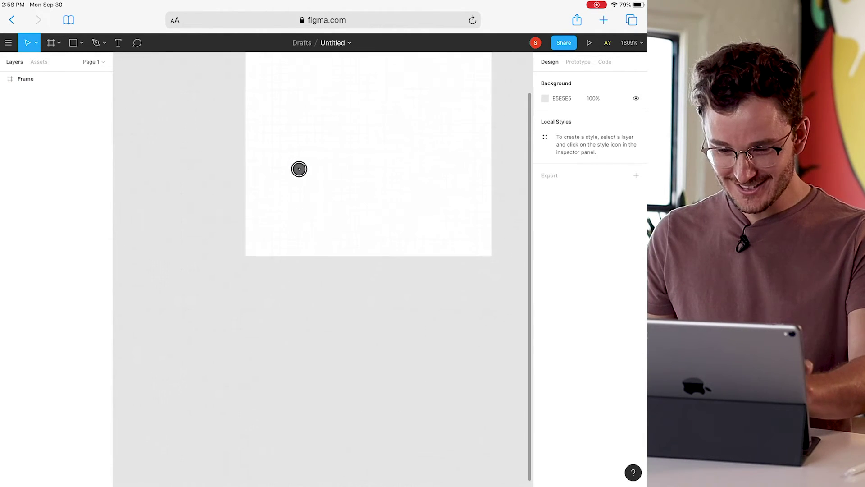
pyautogui.scroll(3, 299, 168)
pyautogui.scroll(-2, 240, 63)
pyautogui.click(216, 136)
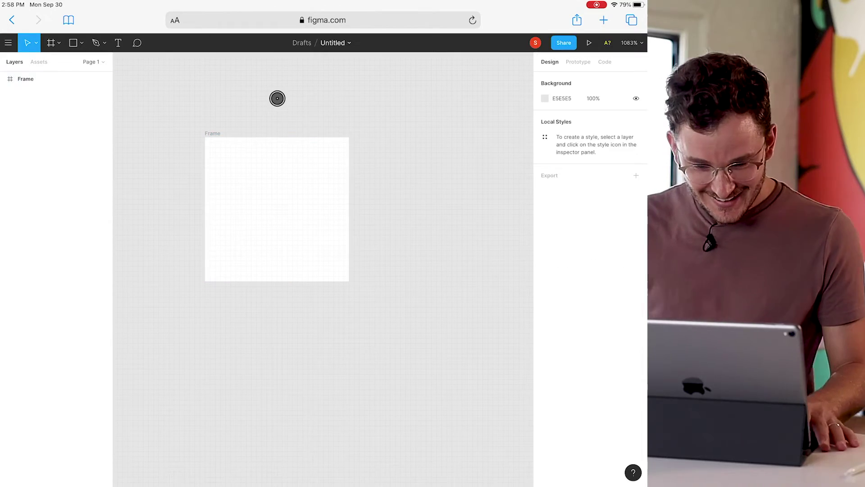
pyautogui.press('f')
pyautogui.moveTo(390, 138); pyautogui.dragTo(399, 156)
pyautogui.scroll(1, 417, 170)
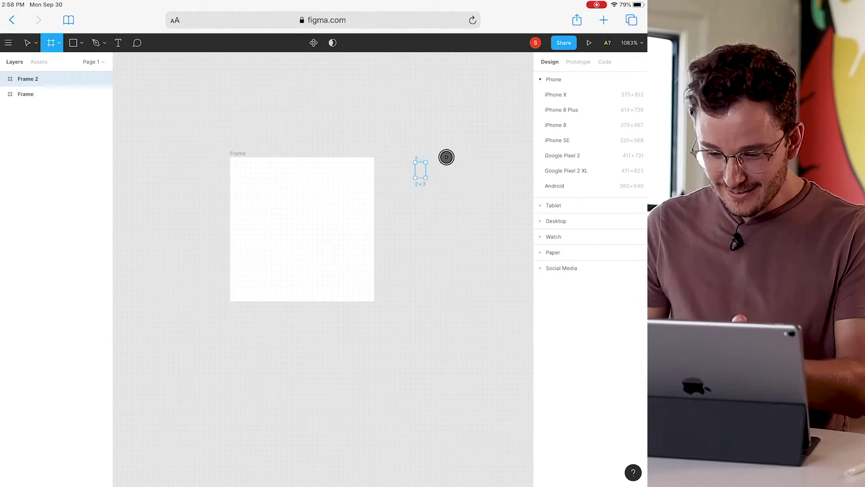
pyautogui.click(445, 226)
pyautogui.hscroll(3, 433, 223)
pyautogui.scroll(-2, 394, 204)
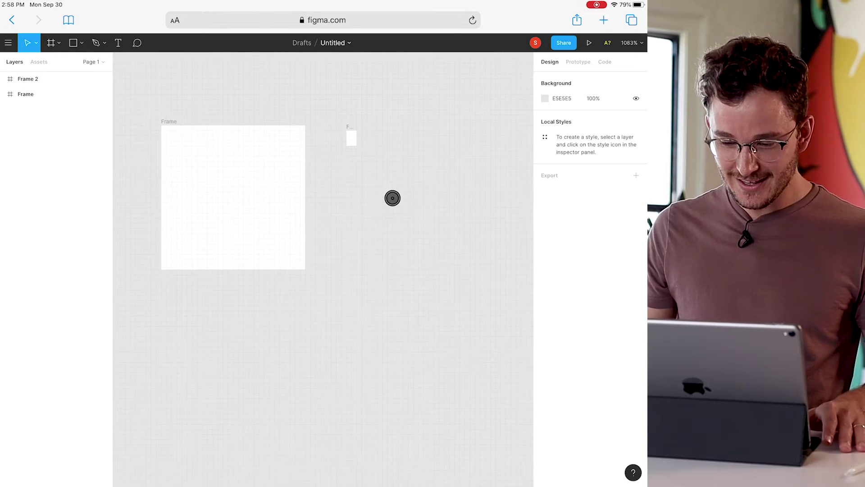
pyautogui.press('f')
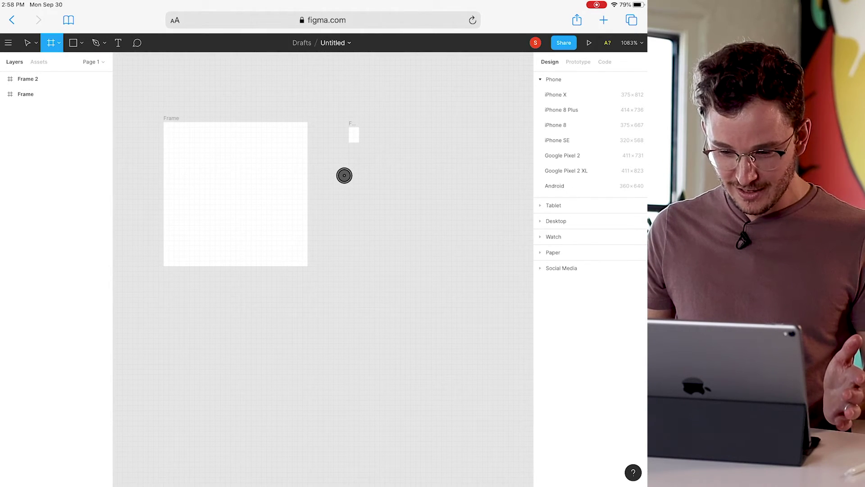
pyautogui.moveTo(344, 175); pyautogui.dragTo(372, 218)
pyautogui.scroll(2, 359, 197)
pyautogui.scroll(2, 372, 211)
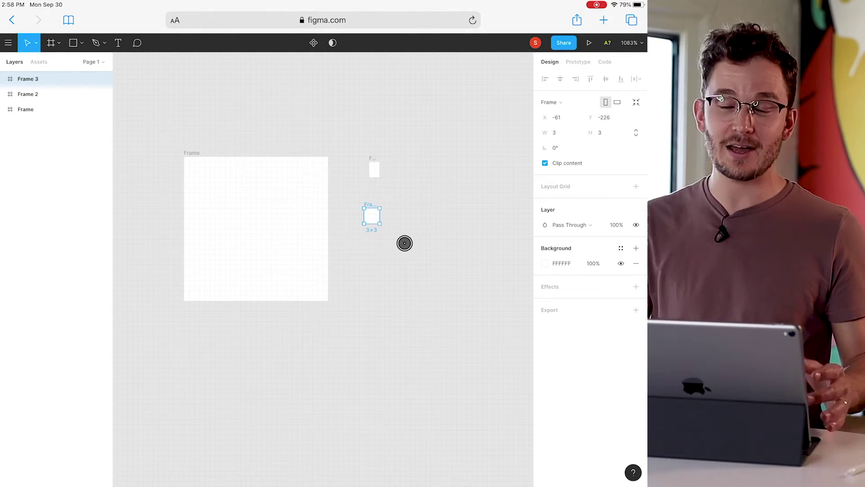
pyautogui.press('Escape')
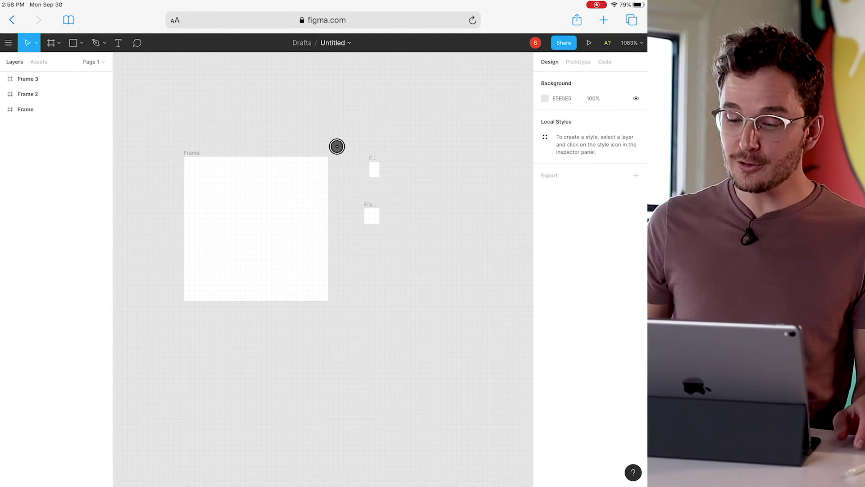
pyautogui.scroll(3, 322, 140)
pyautogui.hscroll(-2, 321, 139)
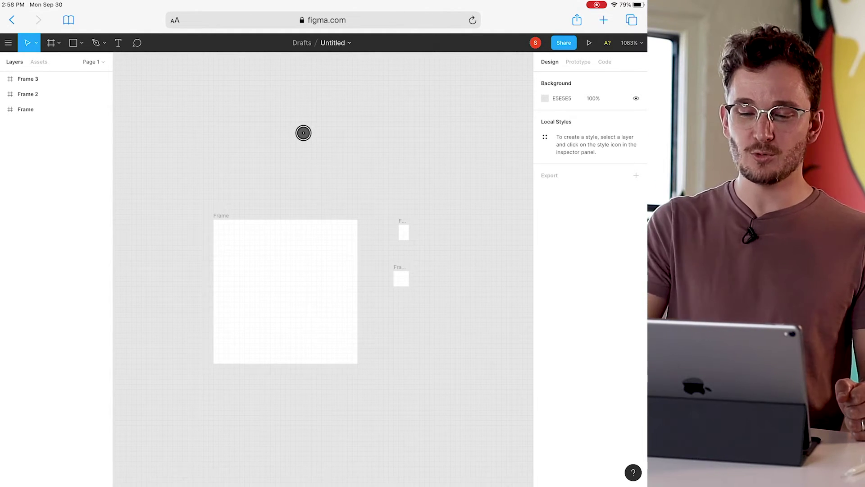
pyautogui.scroll(5, 303, 133)
pyautogui.hscroll(-5, 303, 133)
pyautogui.scroll(-3, 303, 133)
pyautogui.hscroll(3, 303, 132)
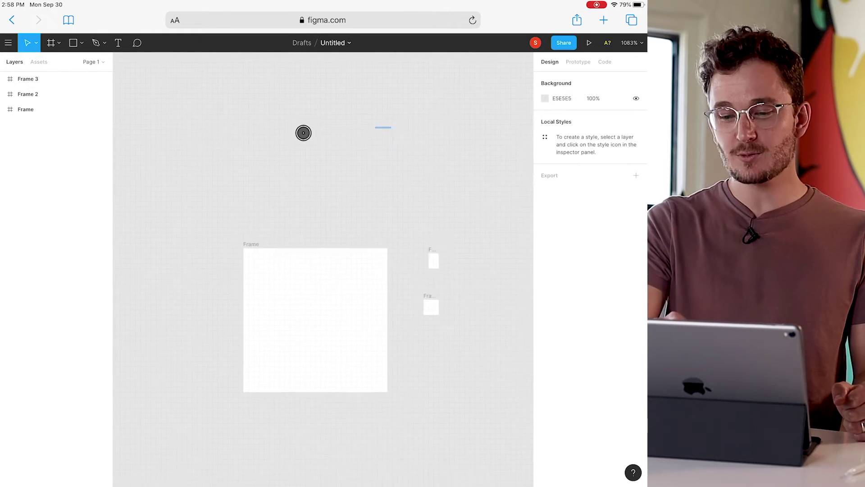
pyautogui.scroll(-3, 303, 133)
pyautogui.hscroll(3, 304, 133)
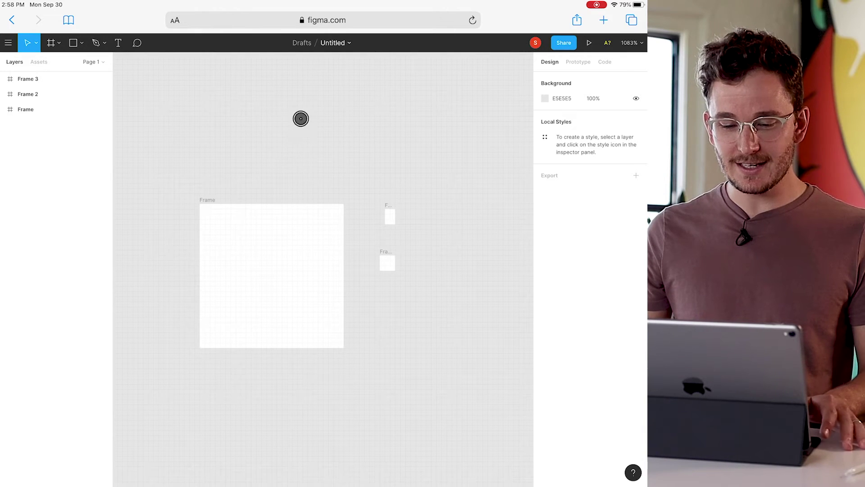
pyautogui.scroll(3, 301, 118)
pyautogui.hscroll(-2, 301, 118)
pyautogui.scroll(1, 284, 140)
pyautogui.hscroll(-2, 284, 139)
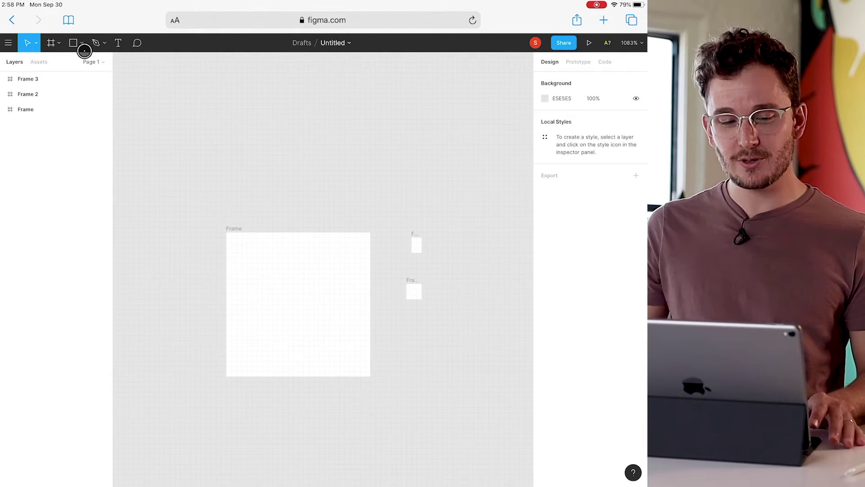
# - Draw a tiny Frame 4 on the canvas, zoom in on it, and select it
pyautogui.click(48, 41)
pyautogui.moveTo(188, 104); pyautogui.dragTo(205, 114)
pyautogui.scroll(2, 202, 111)
pyautogui.hscroll(-2, 203, 112)
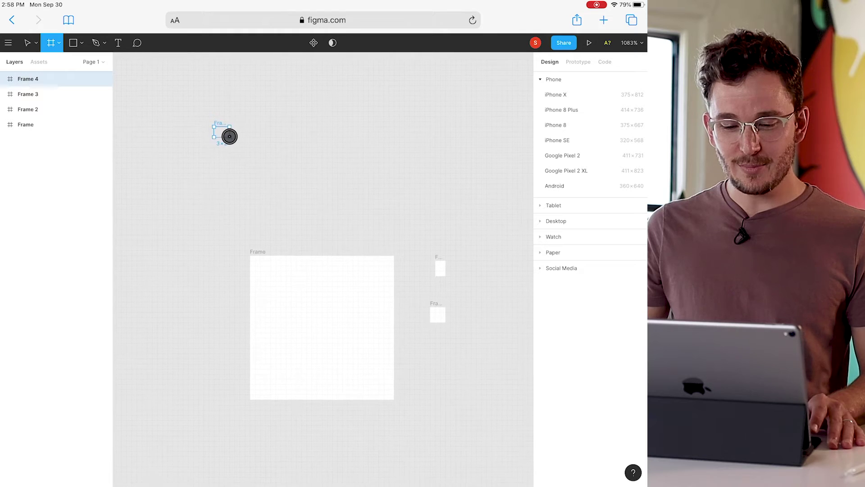
pyautogui.scroll(1, 228, 135)
pyautogui.hscroll(-1, 228, 136)
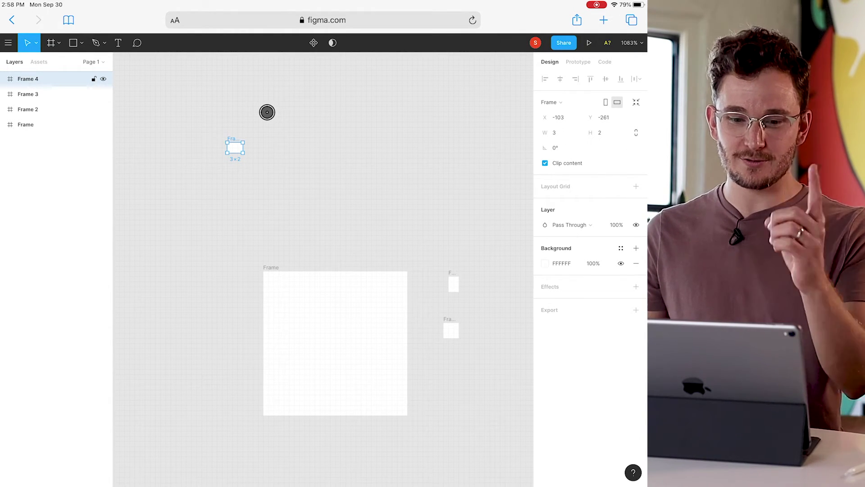
pyautogui.click(276, 161)
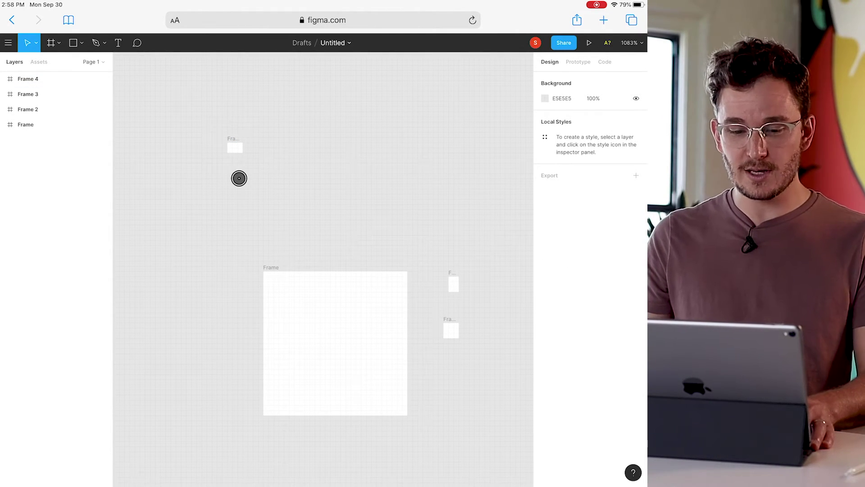
pyautogui.press('super')
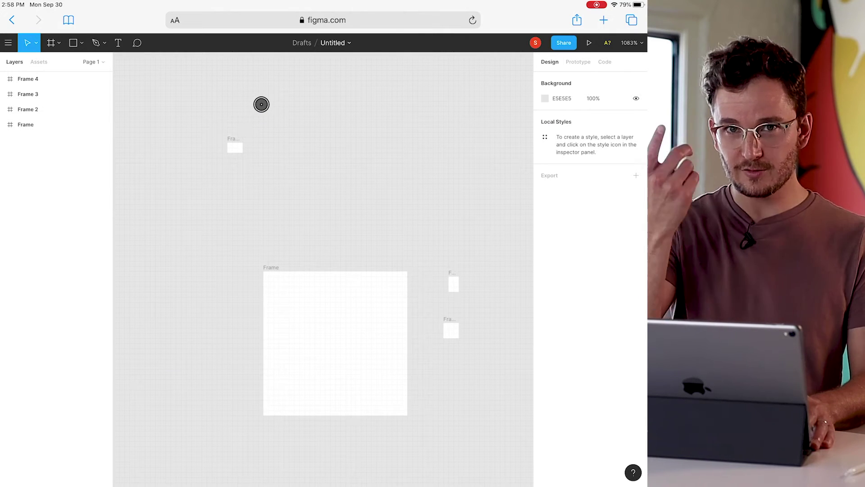
pyautogui.press('n')
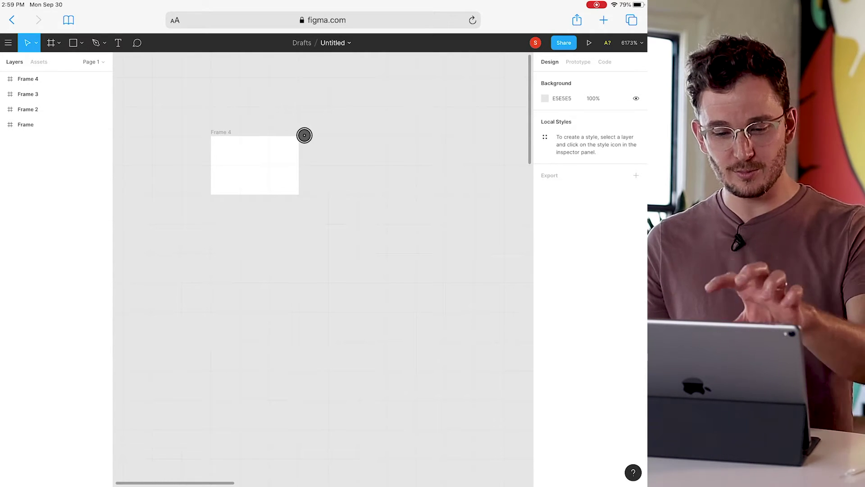
pyautogui.scroll(1, 309, 155)
pyautogui.scroll(2, 310, 155)
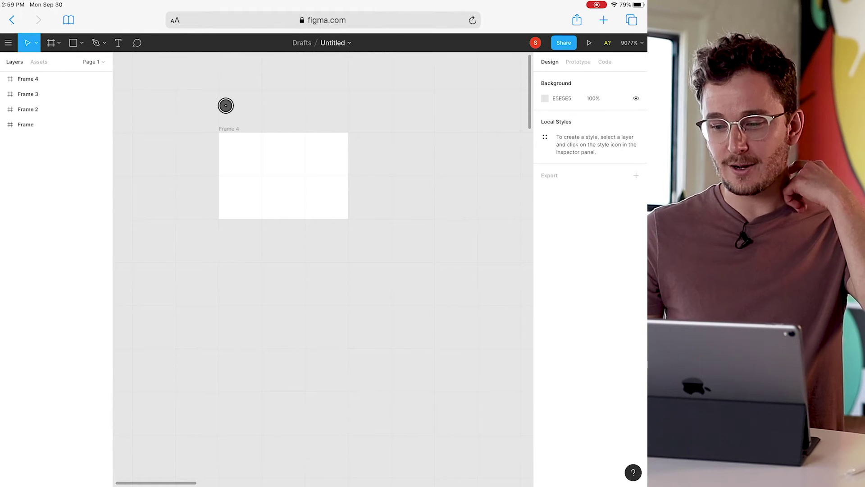
pyautogui.scroll(-2, 226, 105)
pyautogui.scroll(1, 263, 141)
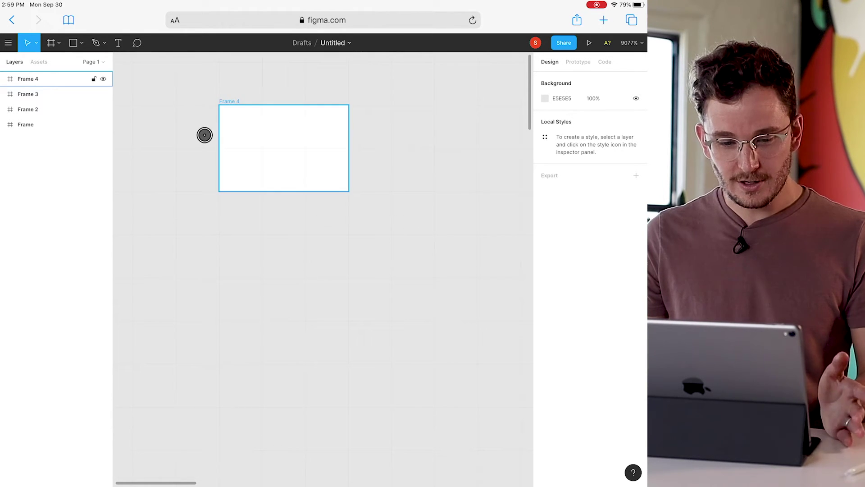
pyautogui.click(234, 101)
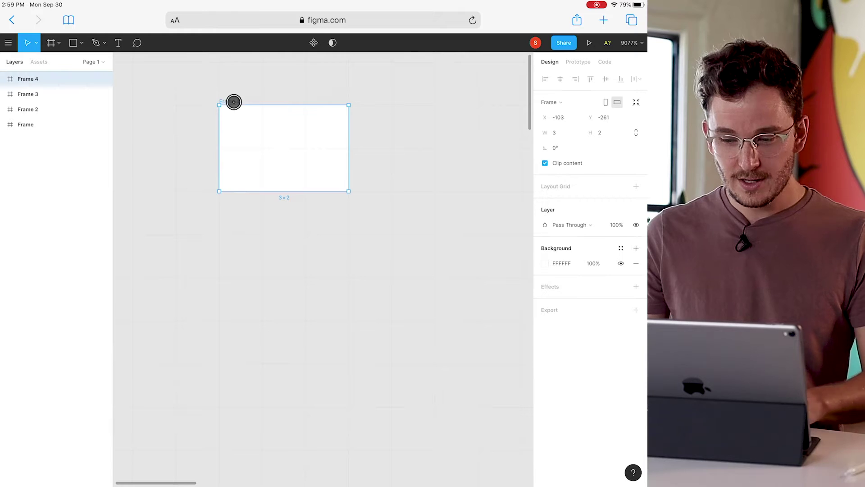
# - Set Frame 4's X to -1440, width 1440 and height 900, moving it into place
pyautogui.click(562, 115)
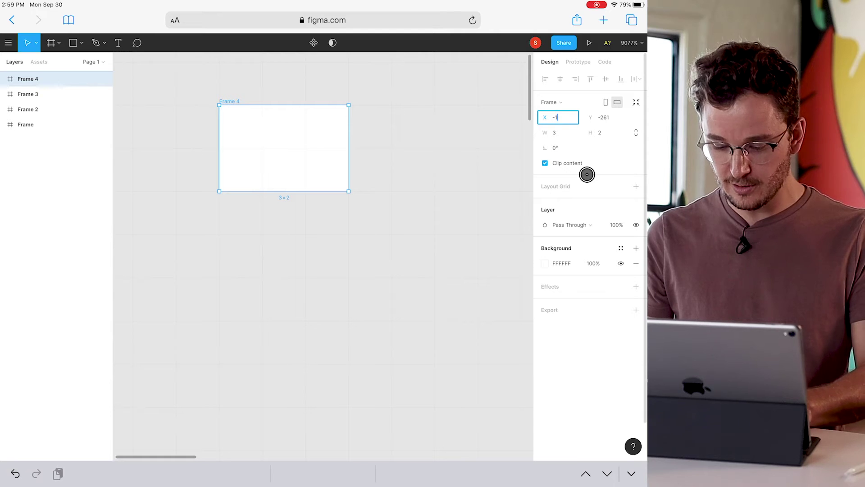
pyautogui.write('440')
pyautogui.press('Tab')
pyautogui.write('1440')
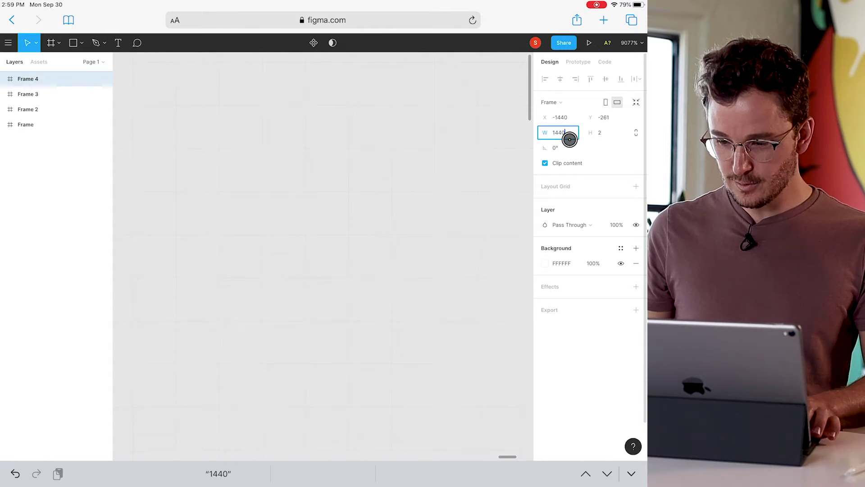
pyautogui.press('Return')
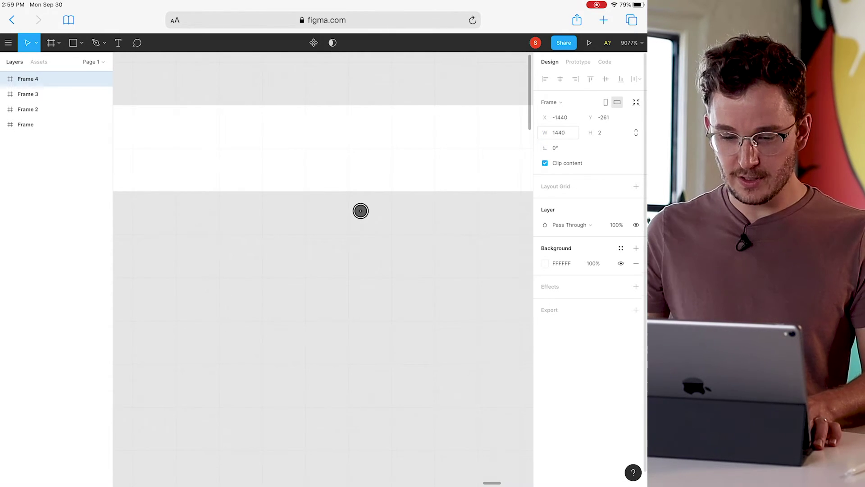
pyautogui.scroll(-5, 360, 210)
pyautogui.scroll(-5, 361, 211)
pyautogui.scroll(-5, 360, 210)
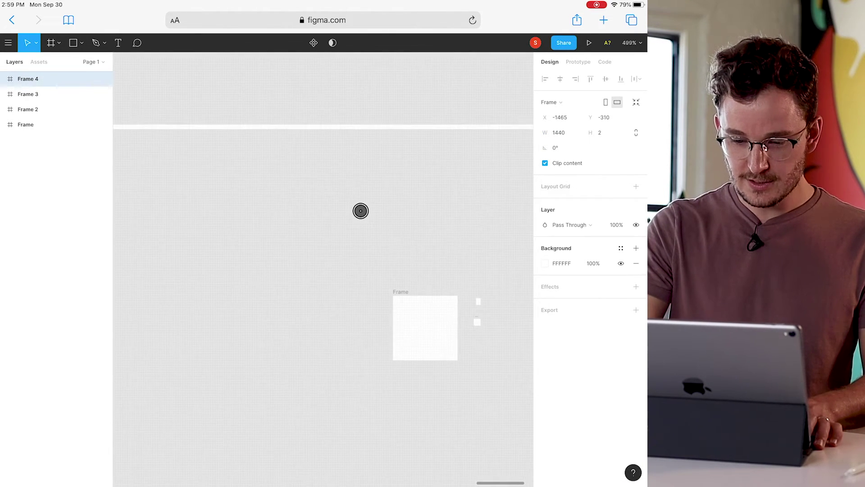
pyautogui.scroll(-3, 360, 209)
pyautogui.scroll(-3, 361, 210)
pyautogui.scroll(-3, 360, 211)
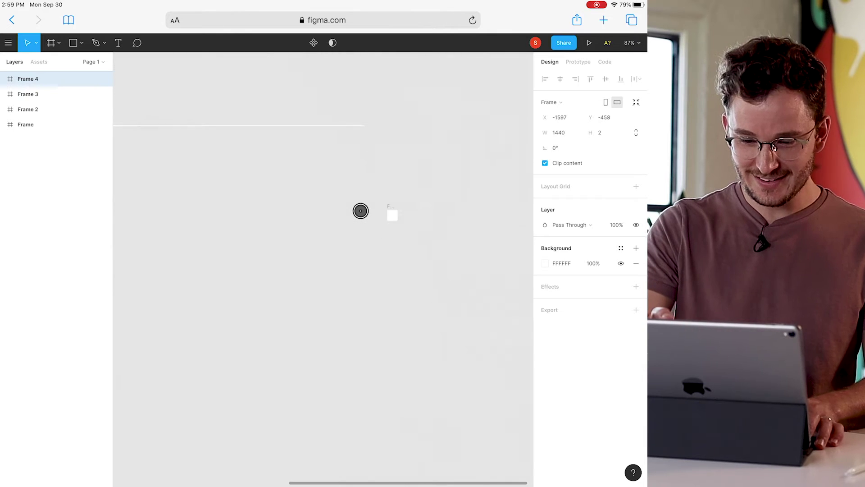
pyautogui.scroll(-3, 360, 211)
pyautogui.scroll(3, 361, 211)
pyautogui.moveTo(243, 125); pyautogui.dragTo(634, 130)
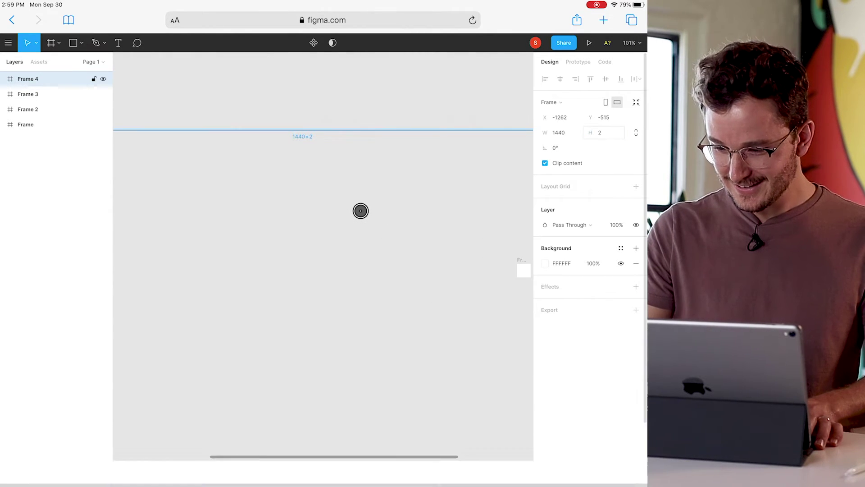
pyautogui.click(603, 132)
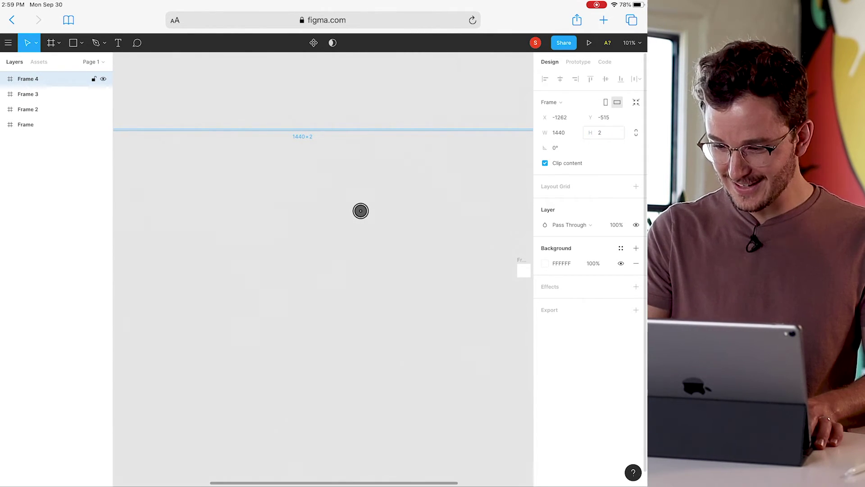
pyautogui.click(597, 135)
pyautogui.write('900')
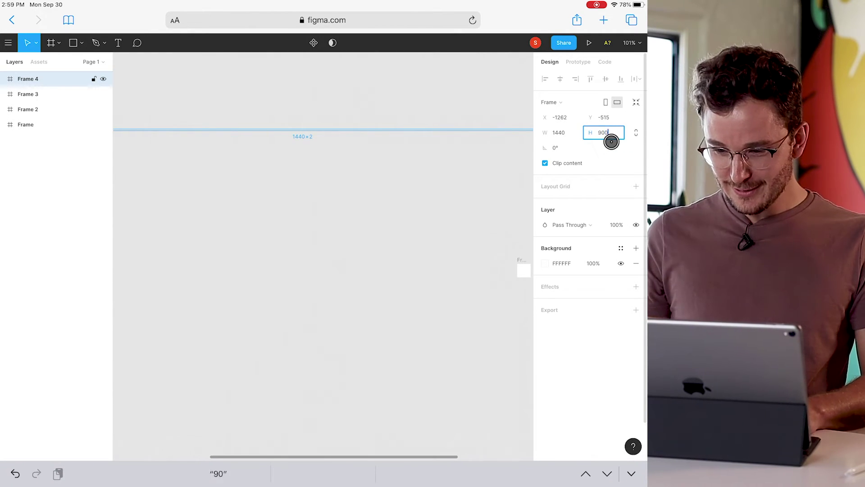
pyautogui.press('Return')
pyautogui.hotkey('shift', '1')
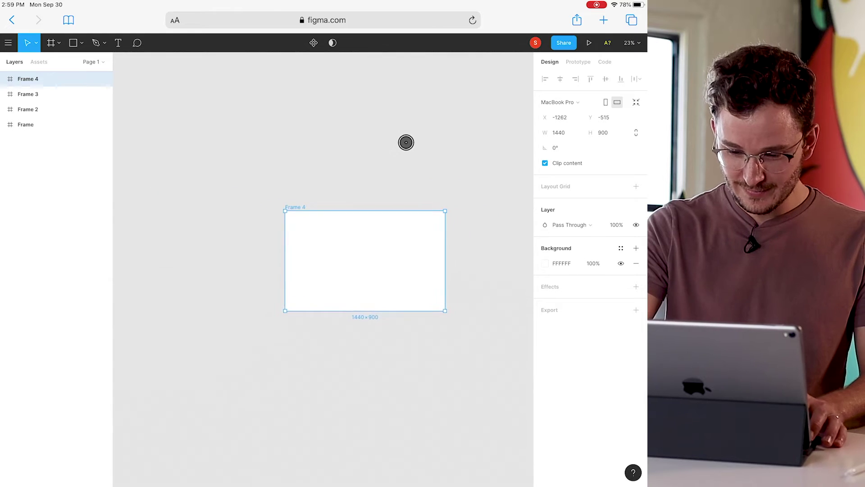
pyautogui.hotkey('shift', '2')
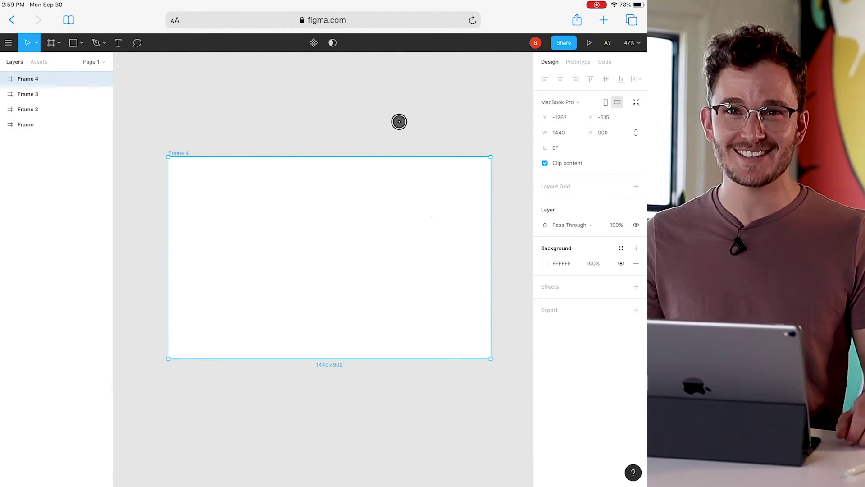
pyautogui.scroll(-2, 346, 129)
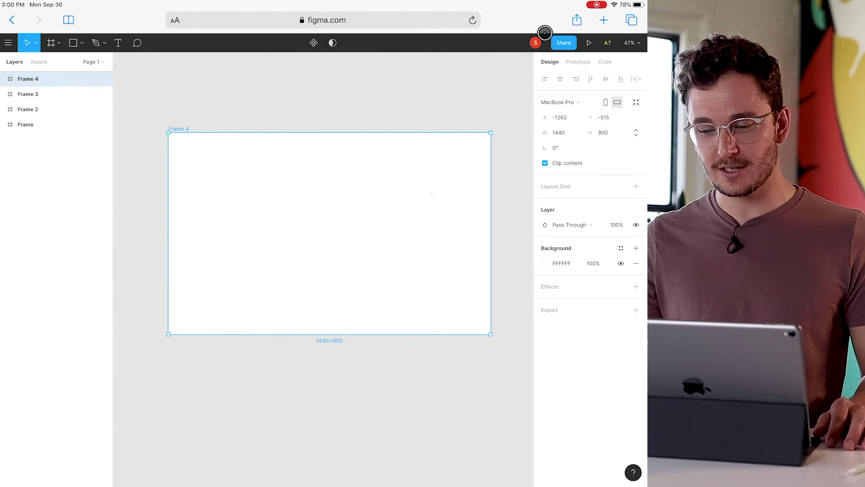
# - Open the Jog file in Chrome's Figma and show its pages list, then bring up the app switcher
pyautogui.rightClick(536, 56)
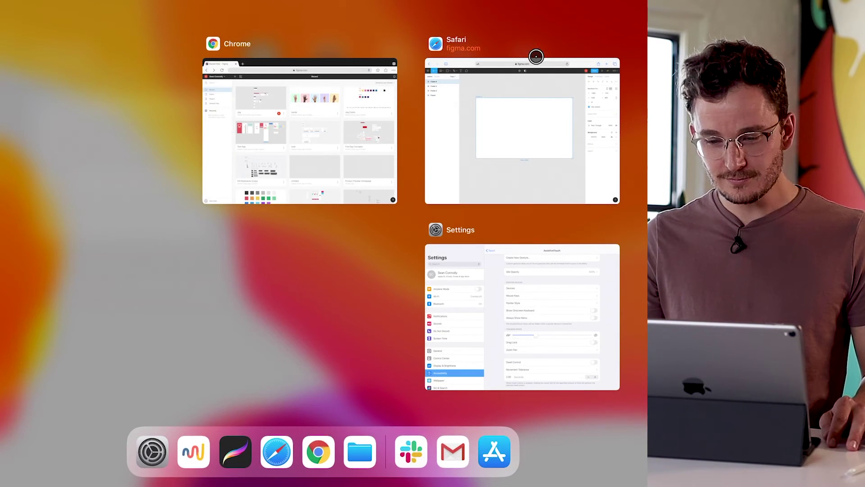
pyautogui.click(369, 149)
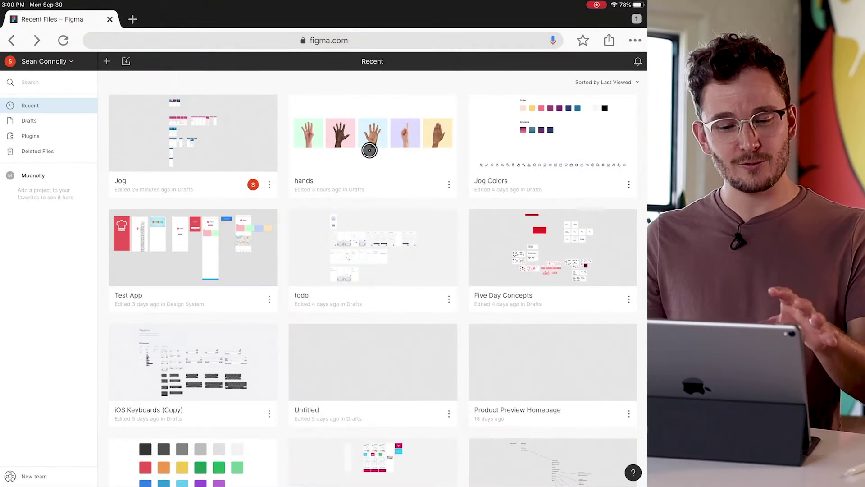
pyautogui.click(237, 116)
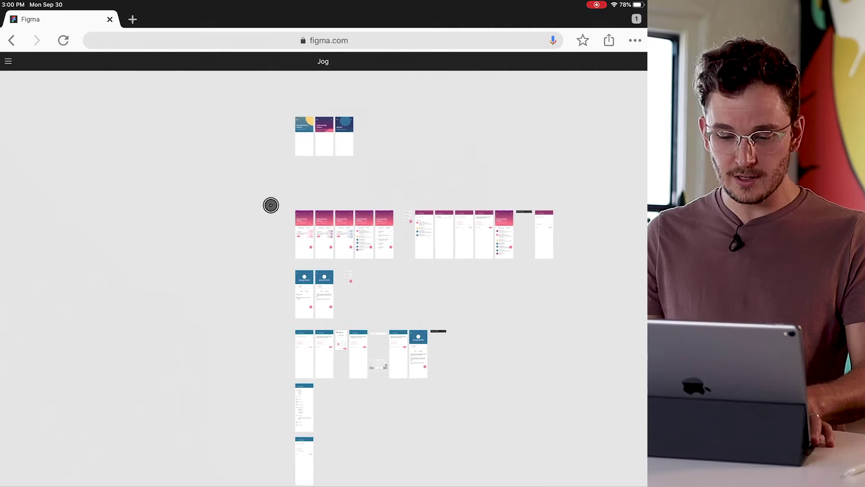
pyautogui.scroll(3, 284, 206)
pyautogui.scroll(2, 284, 206)
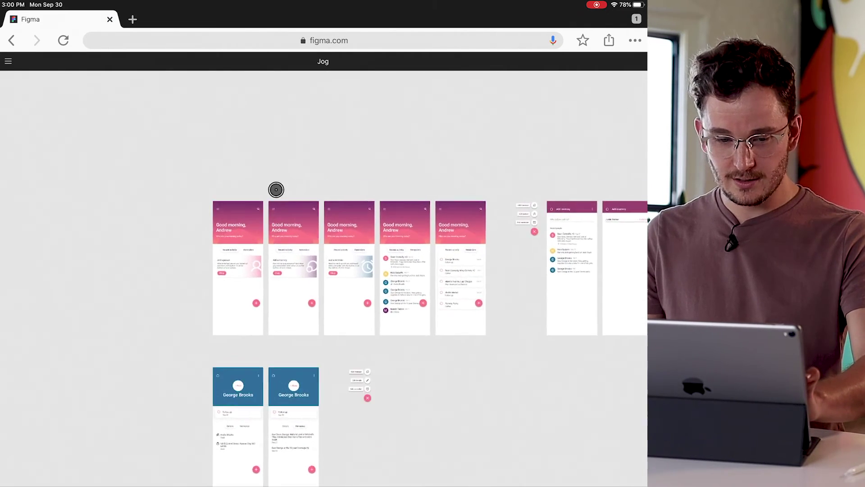
pyautogui.click(5, 61)
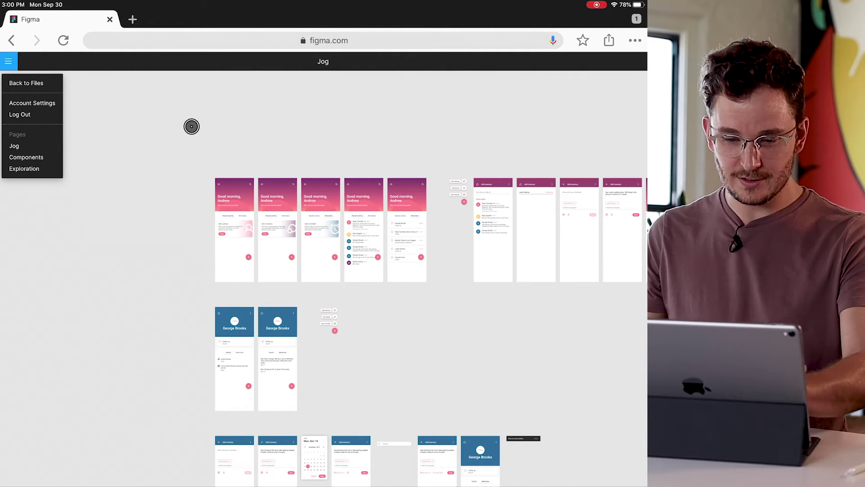
pyautogui.scroll(-2, 191, 129)
pyautogui.hscroll(2, 191, 128)
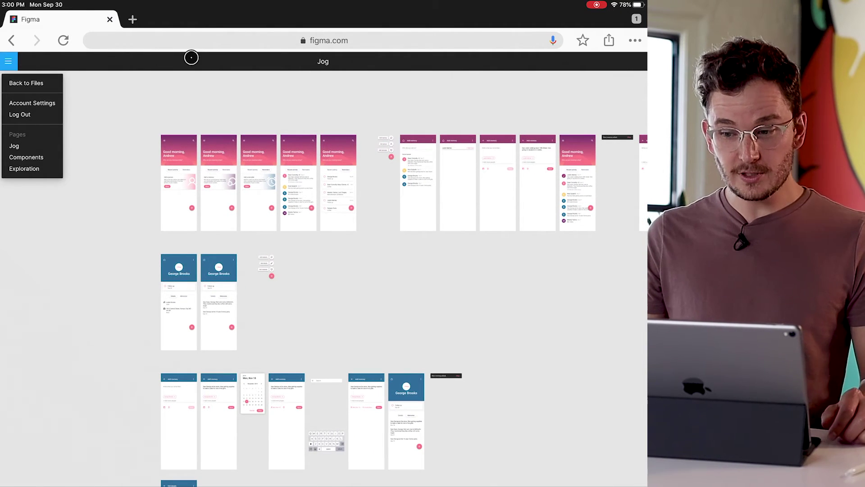
pyautogui.rightClick(406, 129)
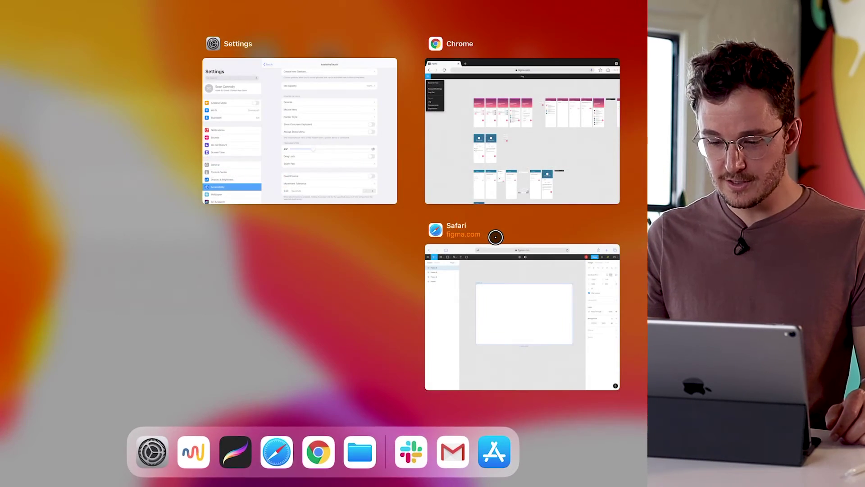
# - In Safari's Figma, go back to Files, open the Jog draft, and present its prototype
pyautogui.click(493, 265)
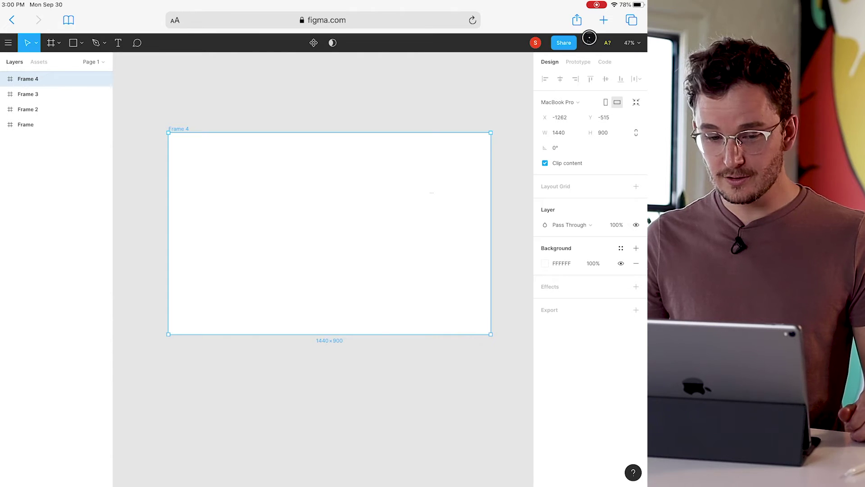
pyautogui.click(8, 42)
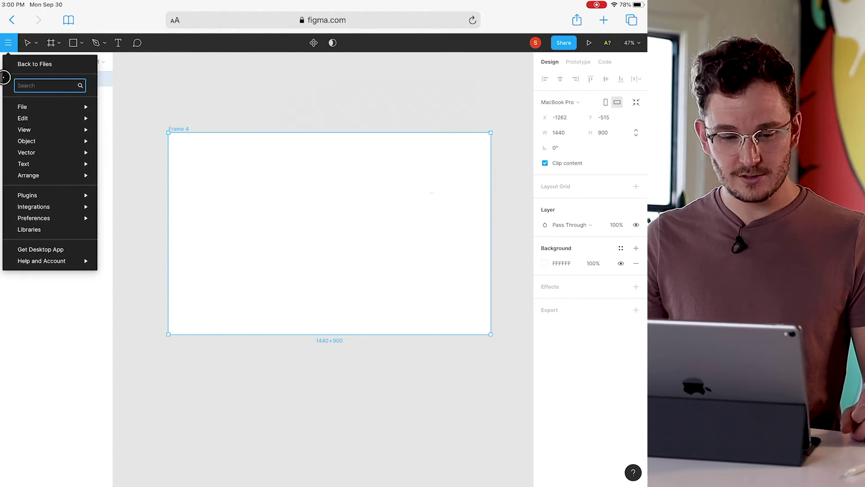
pyautogui.click(42, 64)
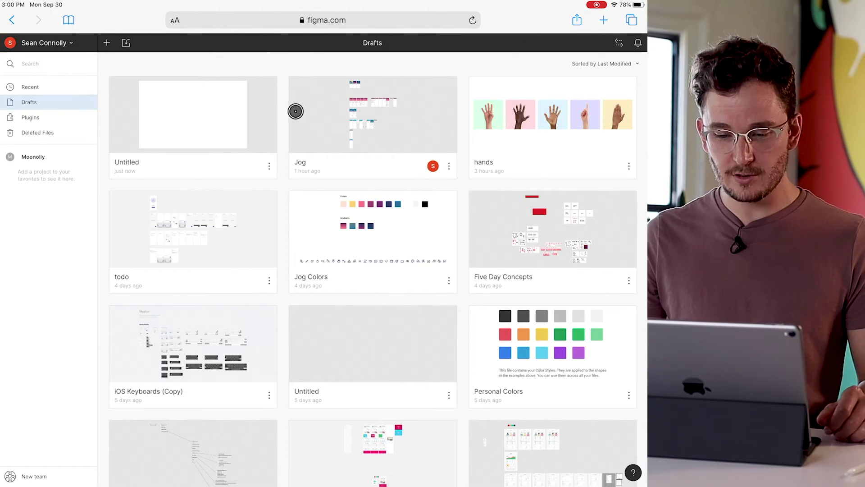
pyautogui.click(317, 112)
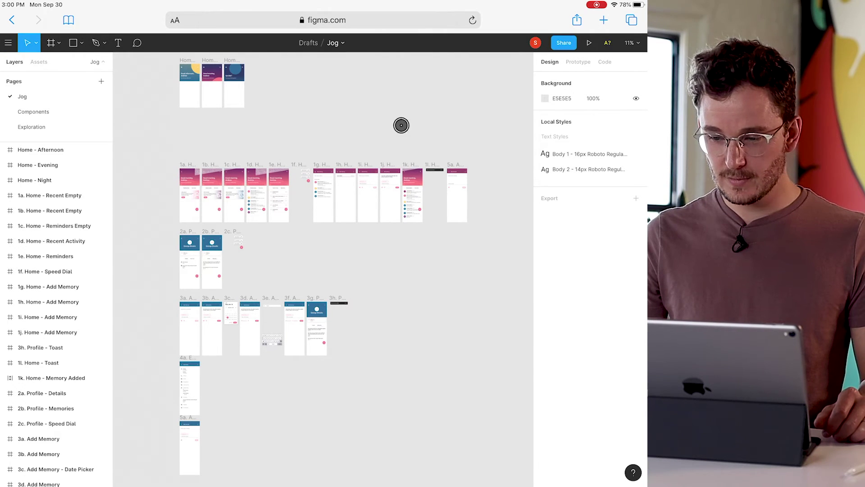
pyautogui.click(591, 41)
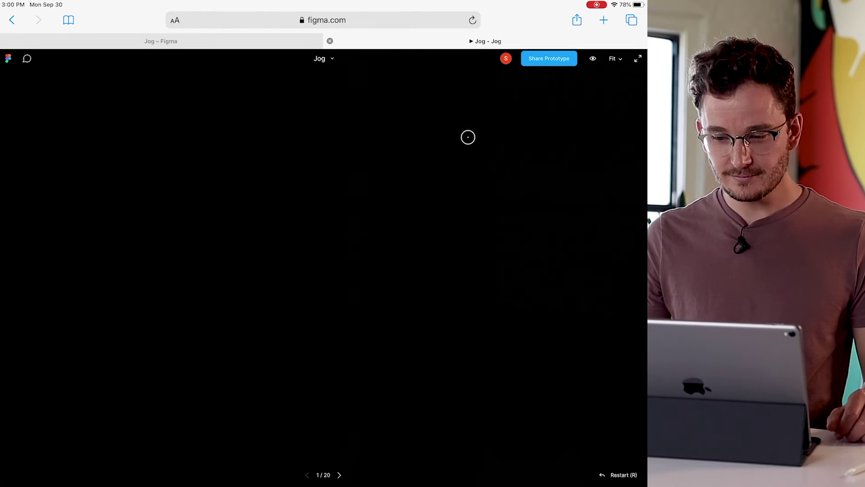
# - View the Jog prototype's Reminders screen, return to Recent activity, then switch to the Untitled tab
pyautogui.click(323, 363)
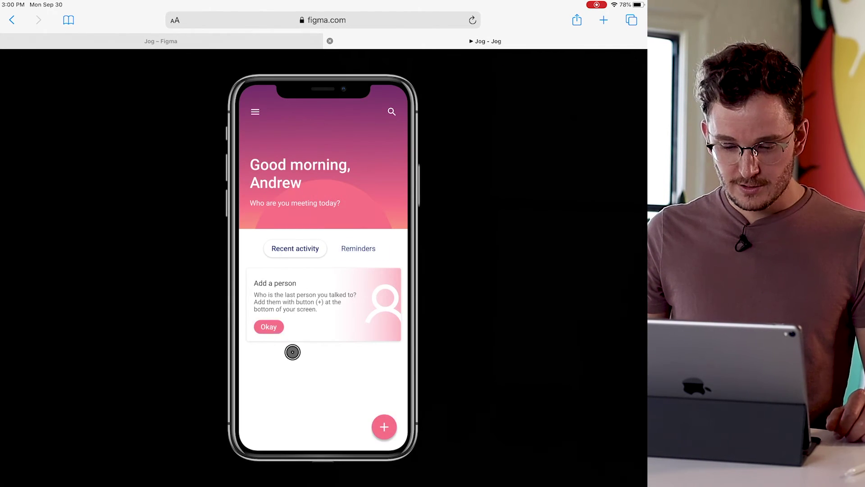
pyautogui.click(363, 252)
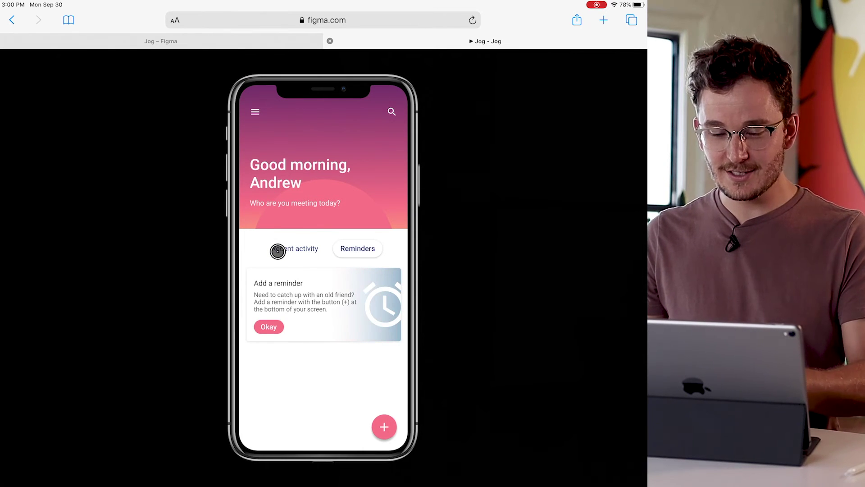
pyautogui.click(288, 254)
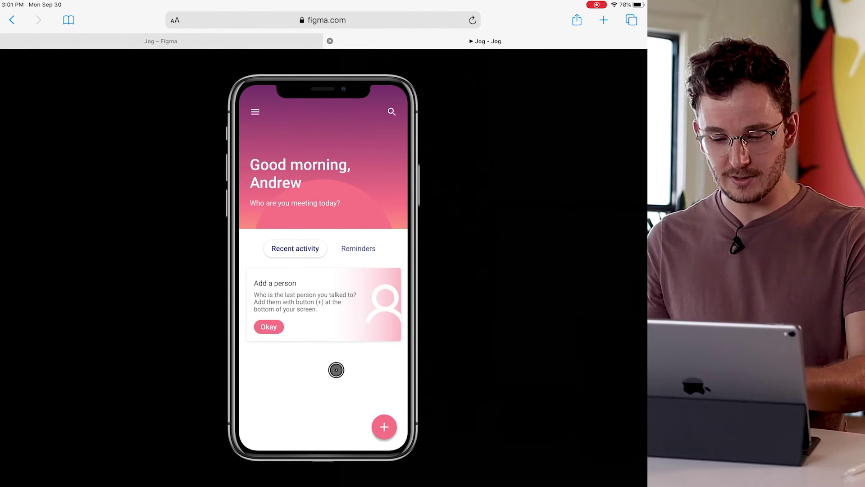
pyautogui.hotkey('ctrl', 'shift', 'Tab')
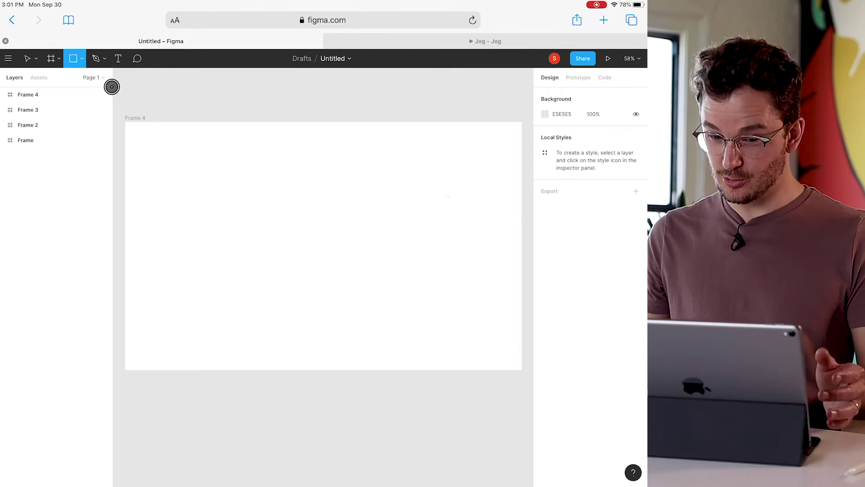
pyautogui.scroll(3, 150, 150)
pyautogui.hscroll(-3, 150, 151)
pyautogui.scroll(3, 200, 168)
pyautogui.scroll(3, 236, 242)
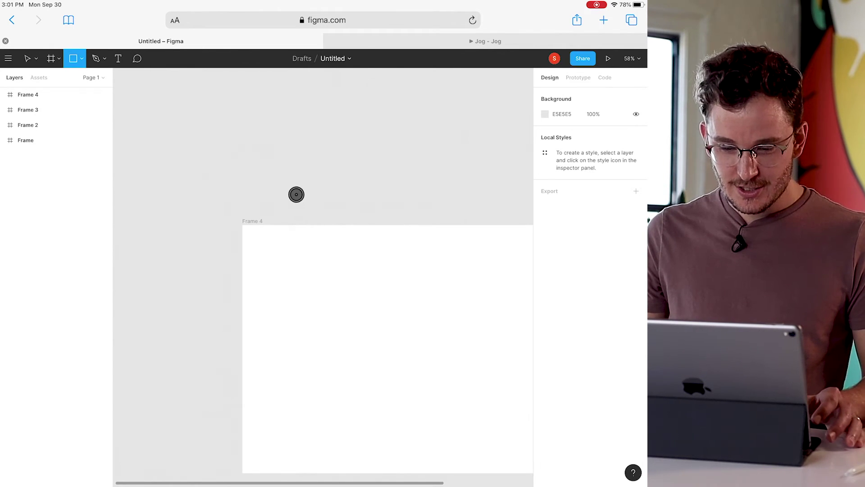
pyautogui.scroll(-3, 295, 193)
pyautogui.scroll(2, 230, 135)
pyautogui.hscroll(-2, 246, 121)
# - Cycle through the Frame and Text tools and select Frame 4 in the Untitled draft
pyautogui.press('f')
pyautogui.scroll(1, 239, 125)
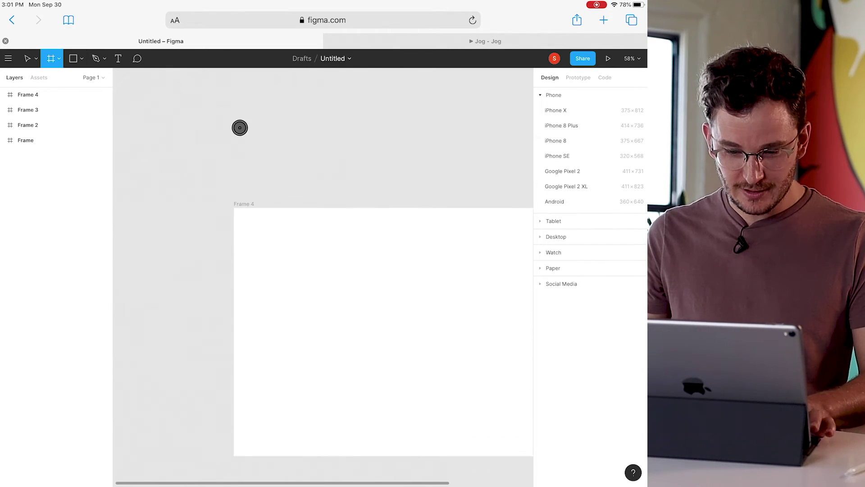
pyautogui.scroll(1, 271, 152)
pyautogui.scroll(-3, 223, 135)
pyautogui.hscroll(3, 223, 136)
pyautogui.scroll(1, 213, 120)
pyautogui.hscroll(-1, 212, 121)
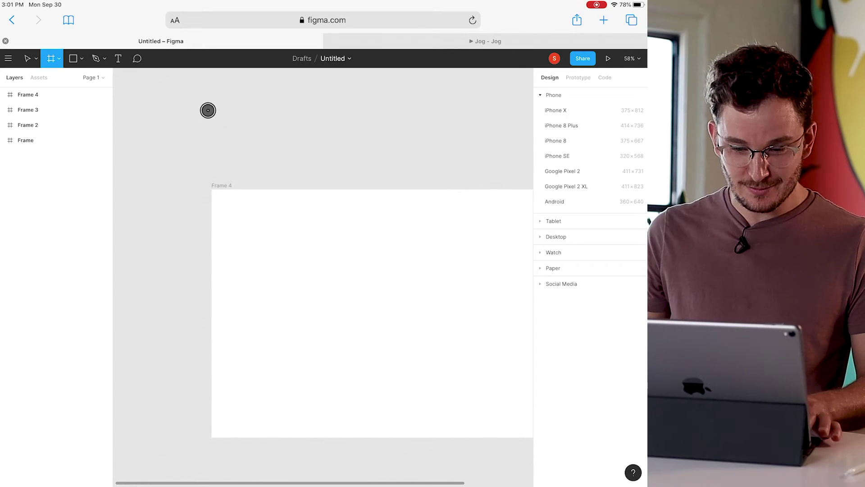
pyautogui.scroll(2, 209, 110)
pyautogui.hscroll(-2, 209, 110)
pyautogui.hscroll(2, 251, 174)
pyautogui.scroll(-1, 251, 173)
pyautogui.scroll(-2, 214, 140)
pyautogui.hscroll(2, 203, 138)
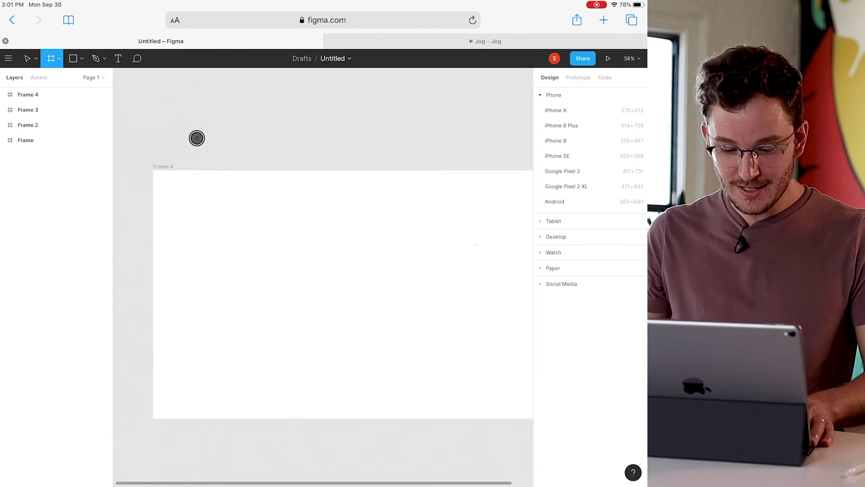
pyautogui.press('t')
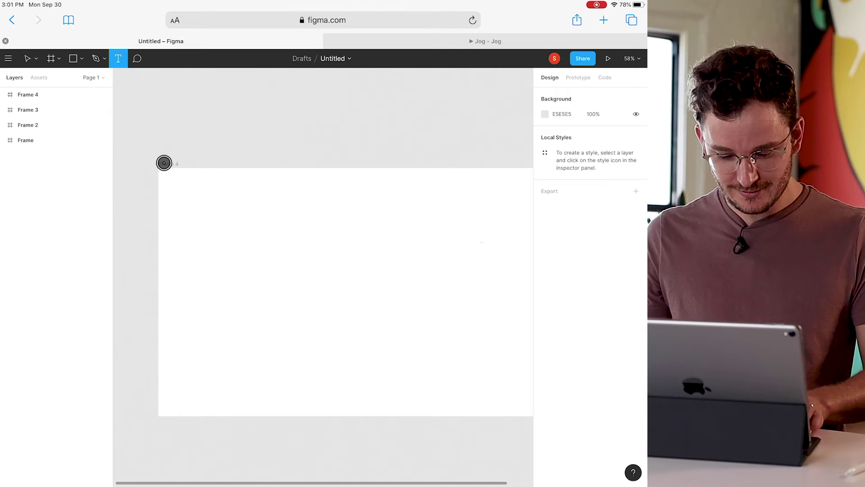
pyautogui.press('f')
pyautogui.press('Tab')
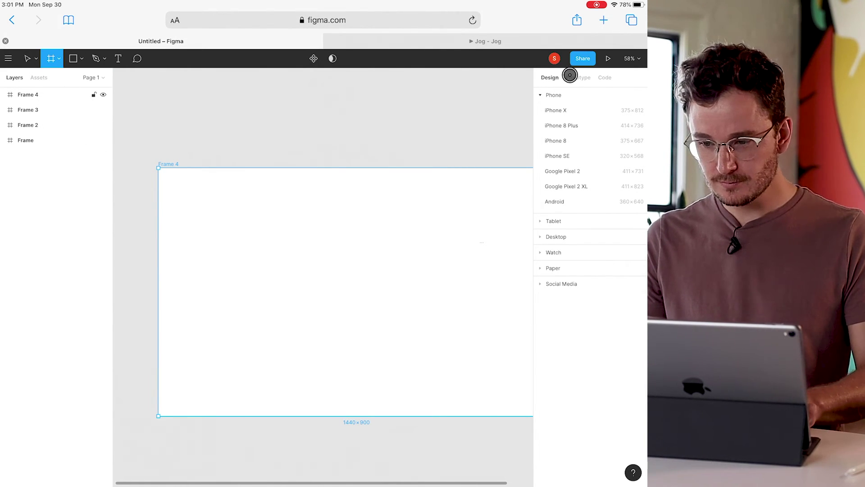
# - Give Frame 4 a solid red EB0909 background using the colour picker
pyautogui.press('v')
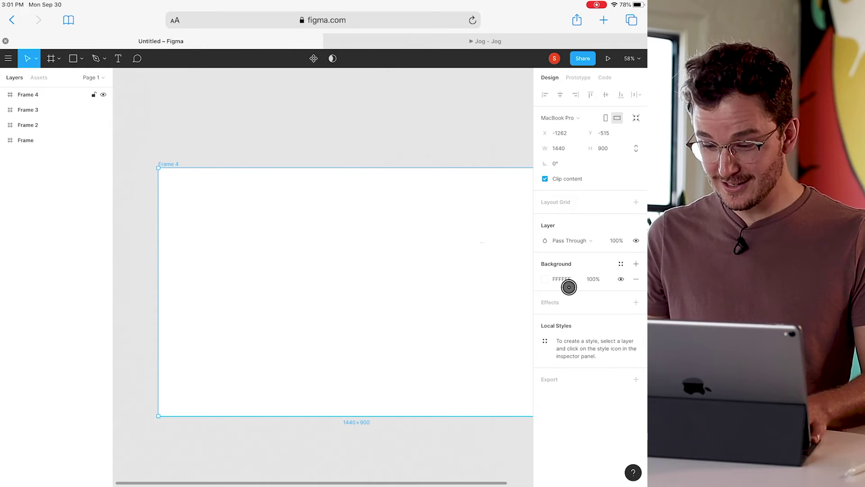
pyautogui.click(562, 283)
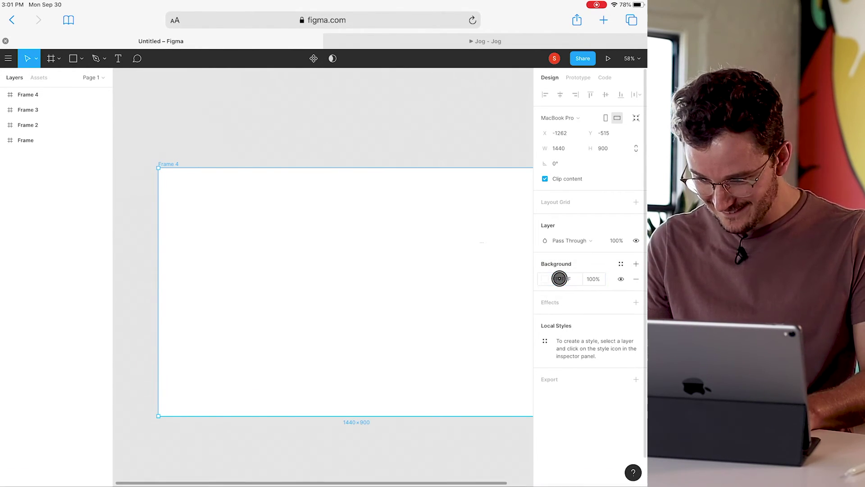
pyautogui.click(559, 278)
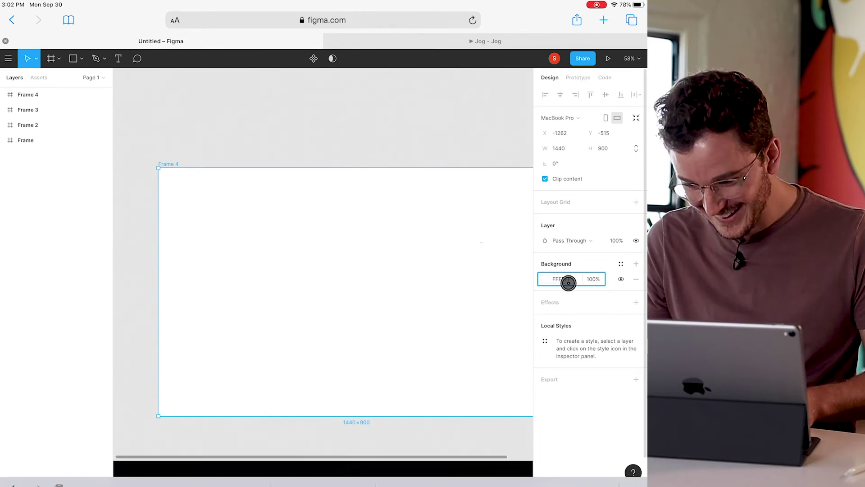
pyautogui.press('Return')
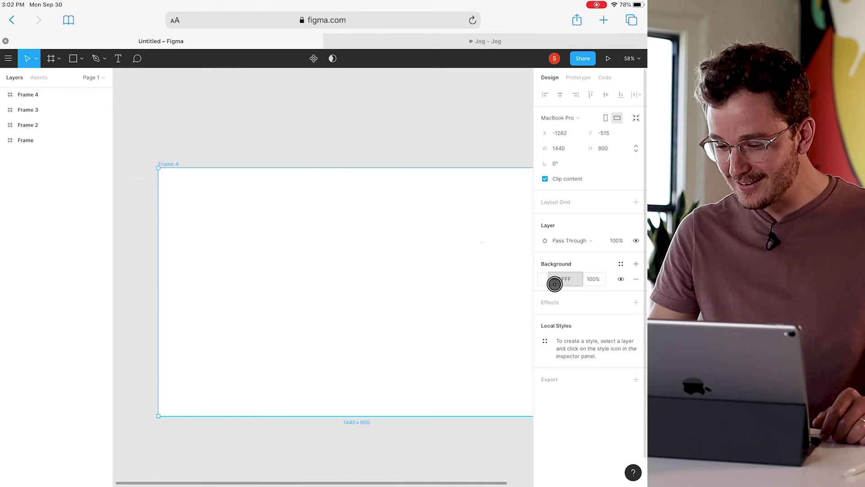
pyautogui.click(546, 278)
pyautogui.click(529, 260)
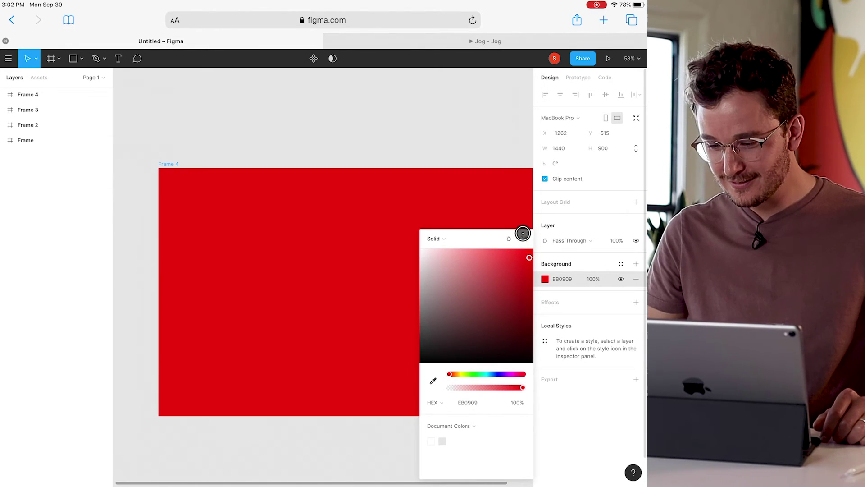
pyautogui.click(448, 176)
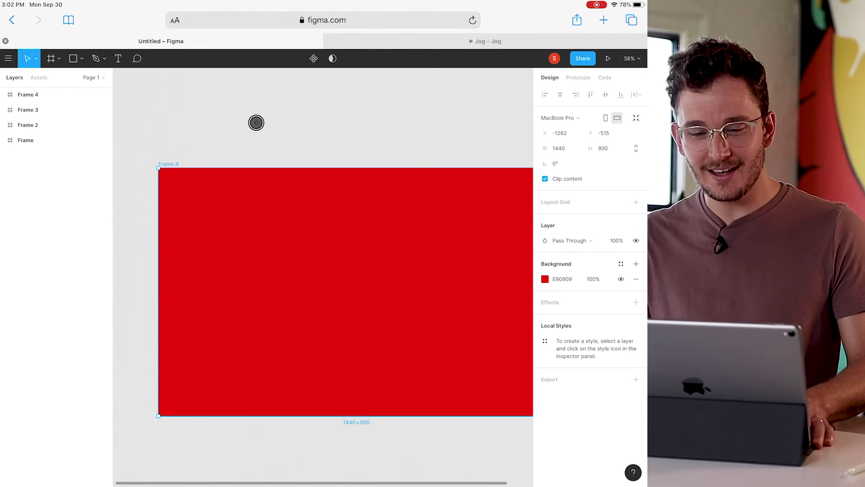
pyautogui.hscroll(2, 330, 126)
pyautogui.scroll(-1, 330, 126)
# - Make the red Frame 4 a component and confirm it under Local components in Assets
pyautogui.click(320, 62)
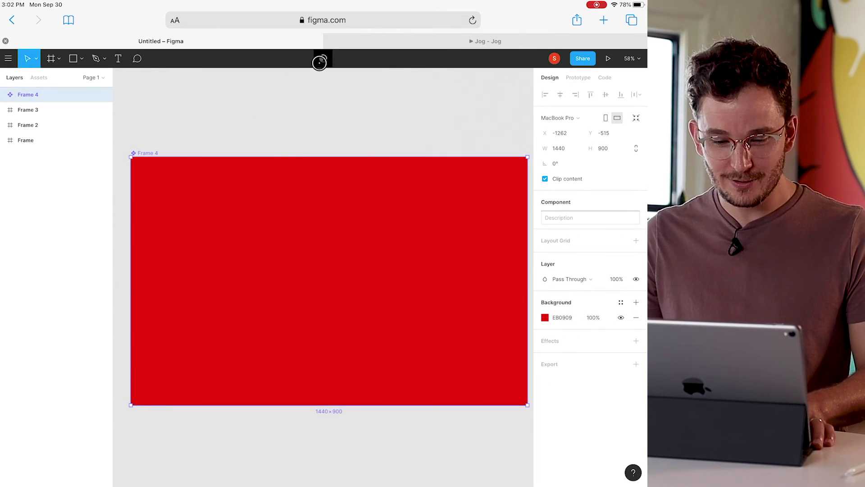
pyautogui.click(48, 78)
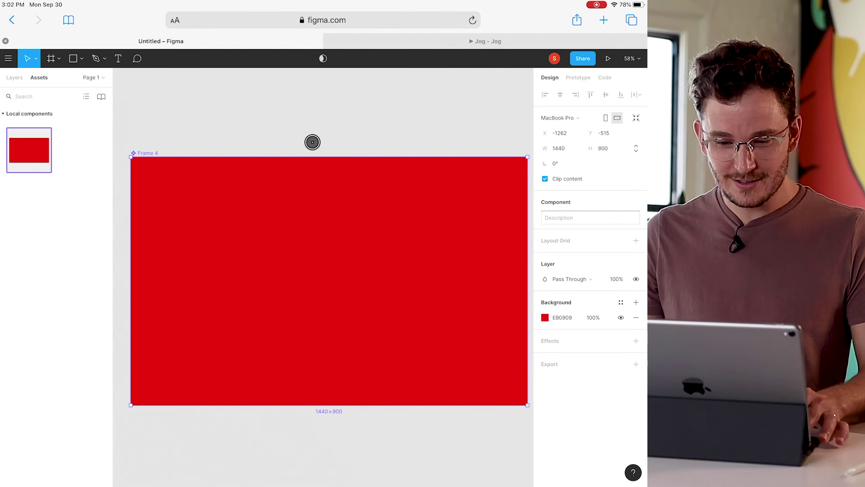
pyautogui.scroll(2, 267, 135)
pyautogui.hscroll(-1, 267, 134)
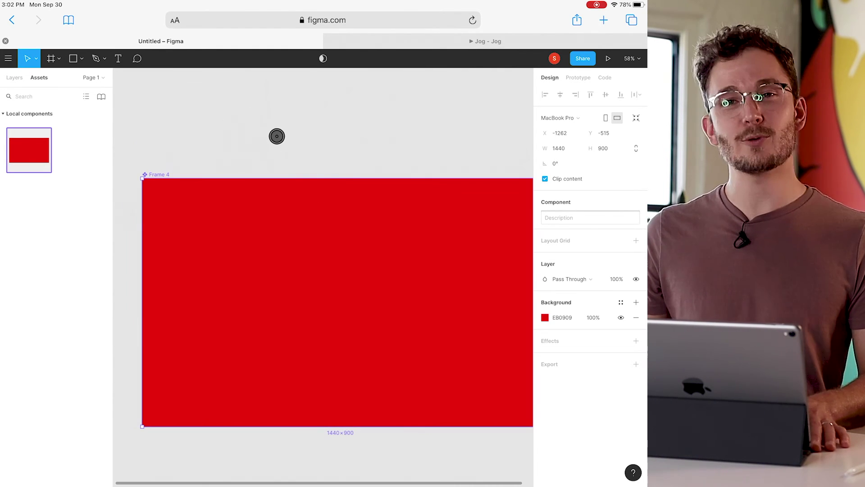